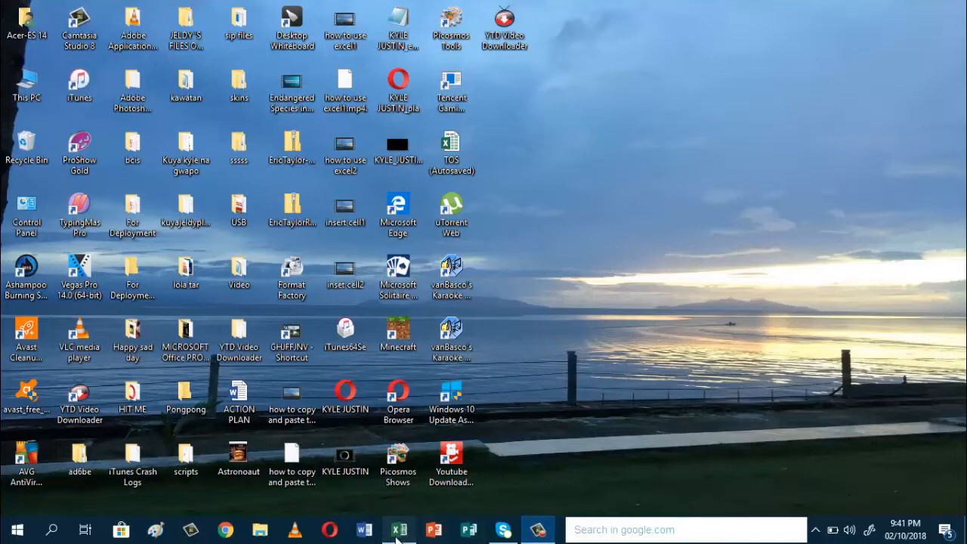
# Step: Switch to Excel and sum the Written Works highest possible scores F4:P4 into the Total cell Q4 with AutoSum
pyautogui.click(398, 532)
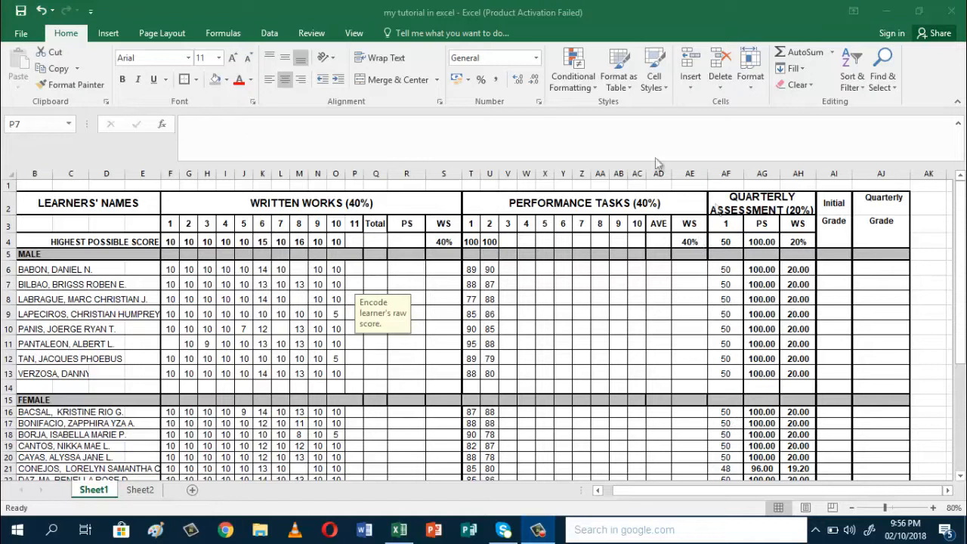
pyautogui.click(170, 241)
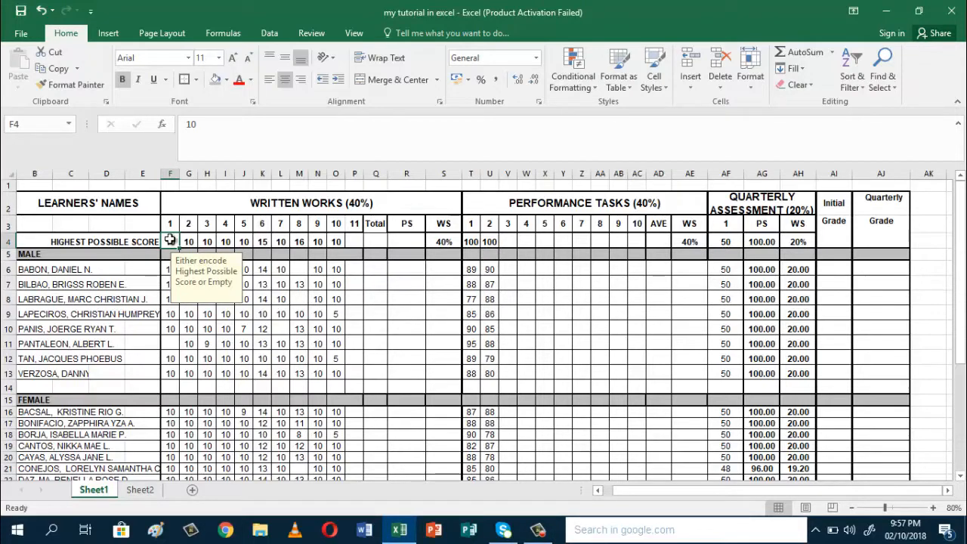
pyautogui.hotkey('shift', 'Right')
pyautogui.hotkey('shift', 'Right')
pyautogui.hotkey('shift', 'Right')
pyautogui.hotkey('shift', 'Right')
pyautogui.hotkey('shift', 'Right')
pyautogui.hotkey('shift', 'Right')
pyautogui.hotkey('shift', 'Right')
pyautogui.hotkey('shift', 'Right')
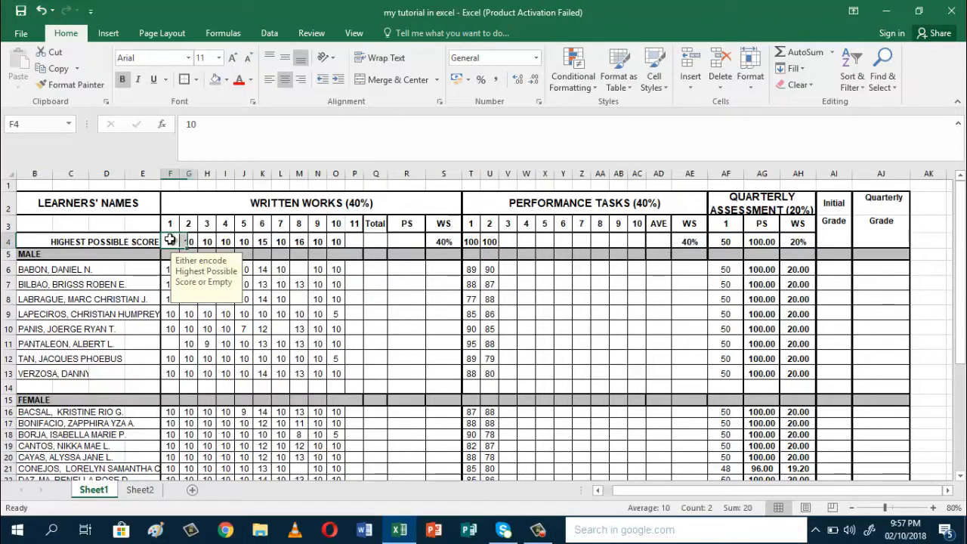
pyautogui.moveTo(327, 248); pyautogui.dragTo(387, 248)
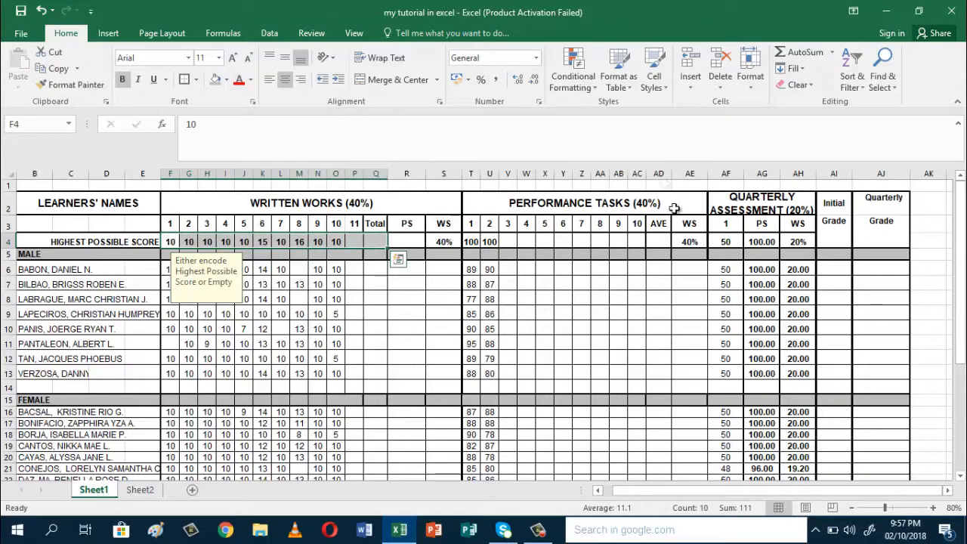
pyautogui.click(803, 53)
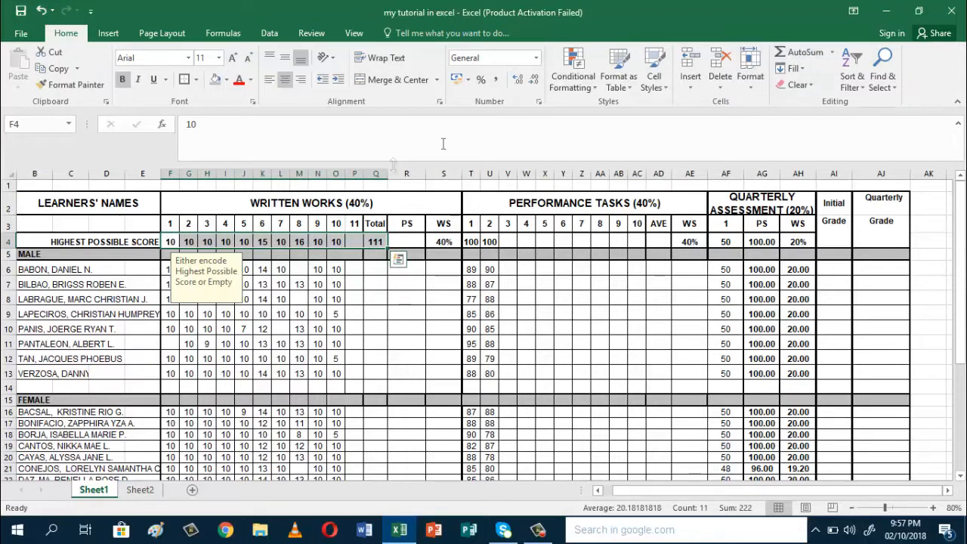
pyautogui.click(390, 341)
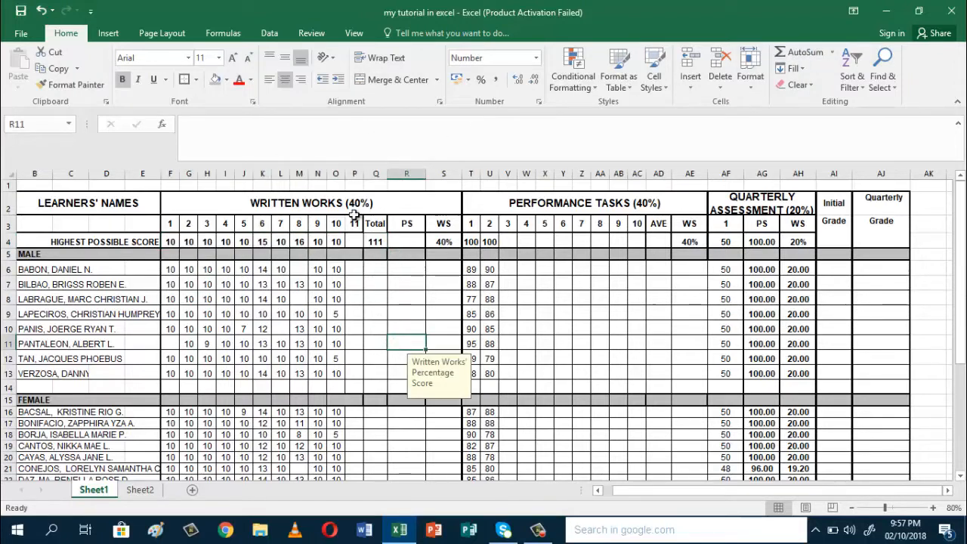
# Step: Fill the Written Works total formula from Q4 down through Q40 for all learners
pyautogui.click(375, 242)
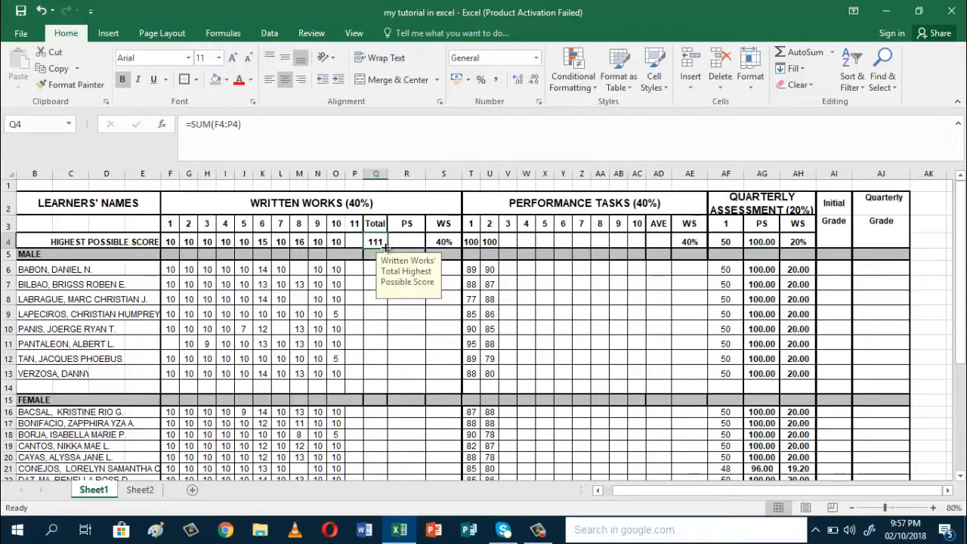
pyautogui.moveTo(385, 247); pyautogui.dragTo(372, 457)
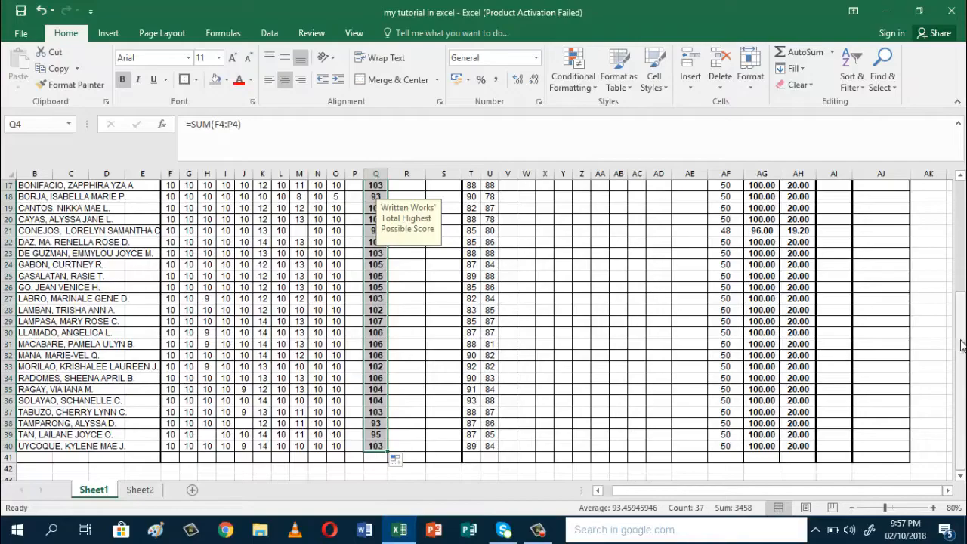
pyautogui.moveTo(960, 340); pyautogui.dragTo(961, 317)
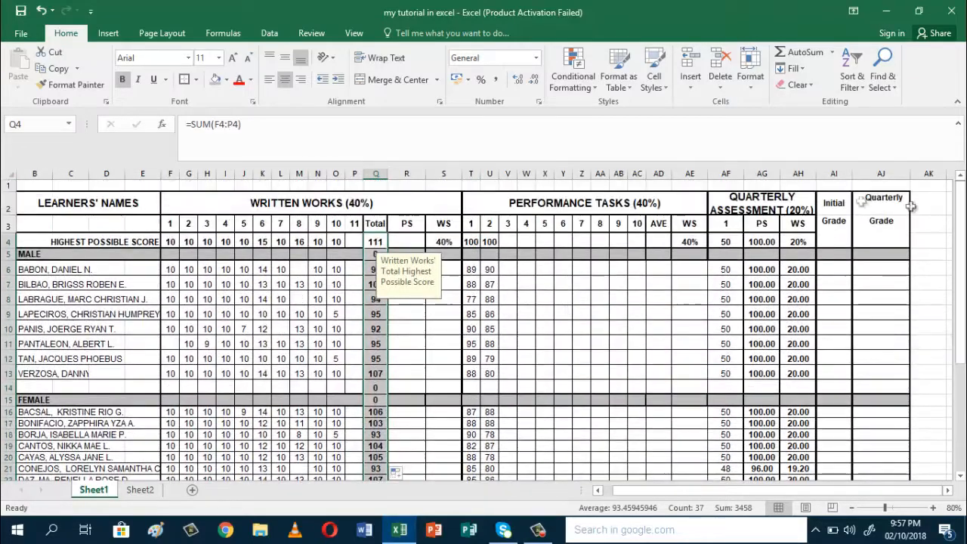
pyautogui.click(409, 325)
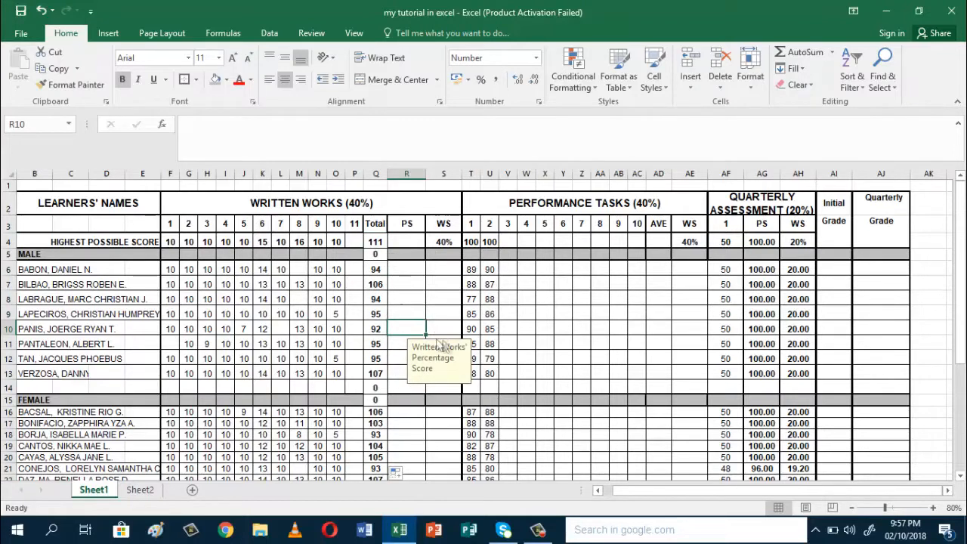
# Step: Enter the Written Works percentage score formula =Q4/111*100 in cell R4
pyautogui.click(400, 241)
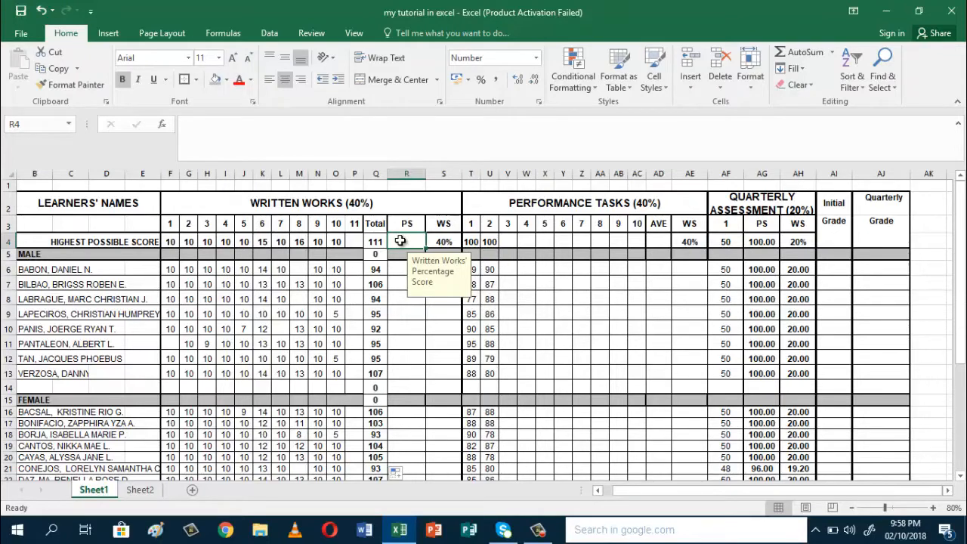
pyautogui.write('=')
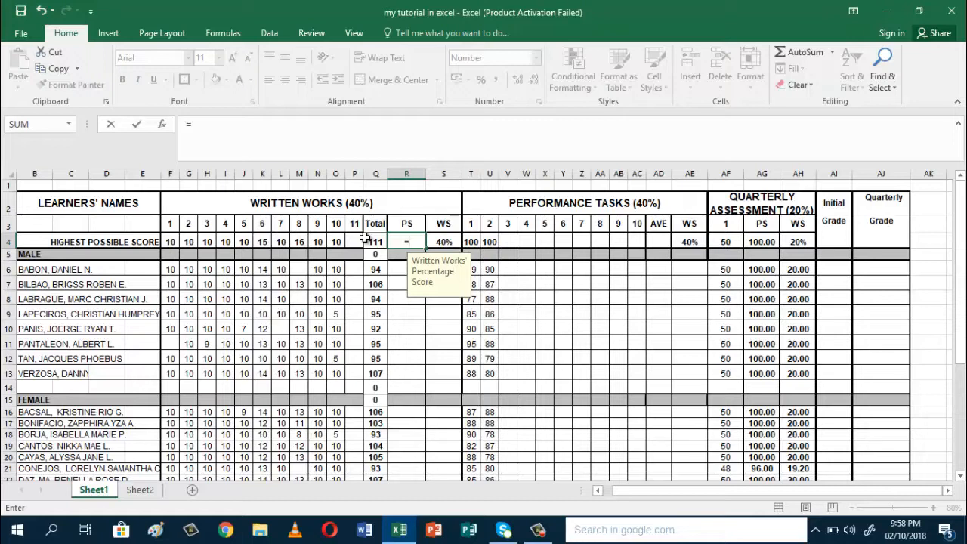
pyautogui.click(376, 242)
pyautogui.write('/')
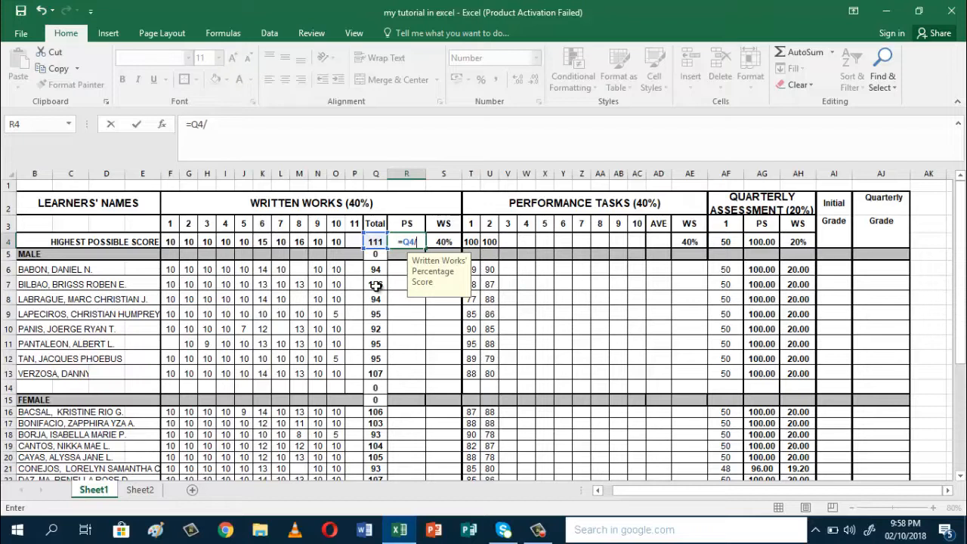
pyautogui.write('111*100')
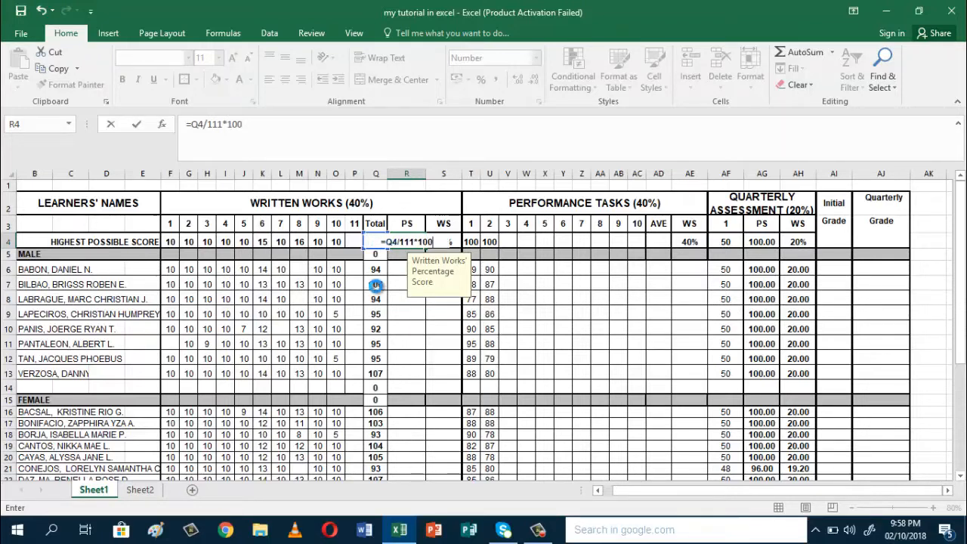
pyautogui.press('Return')
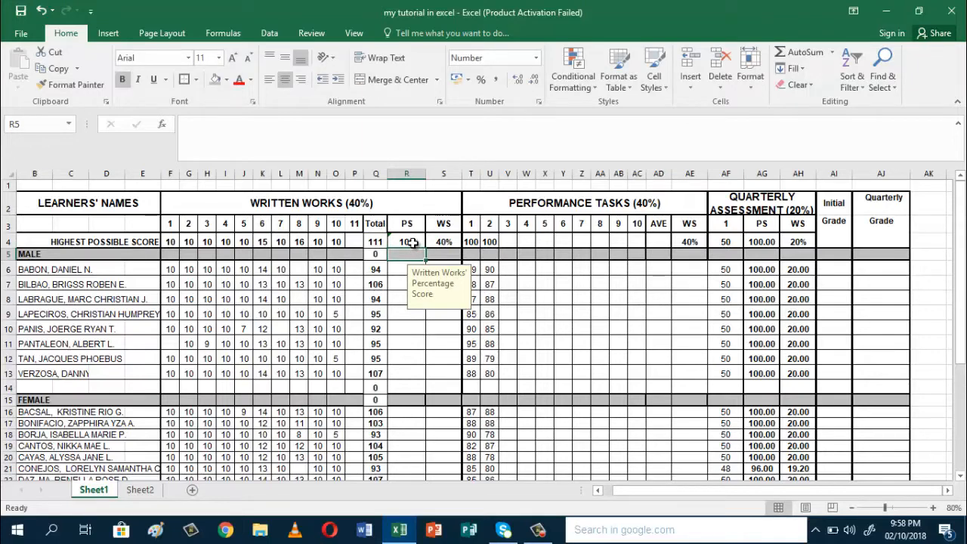
# Step: Fill the percentage score formula from R4 down through R40
pyautogui.click(414, 242)
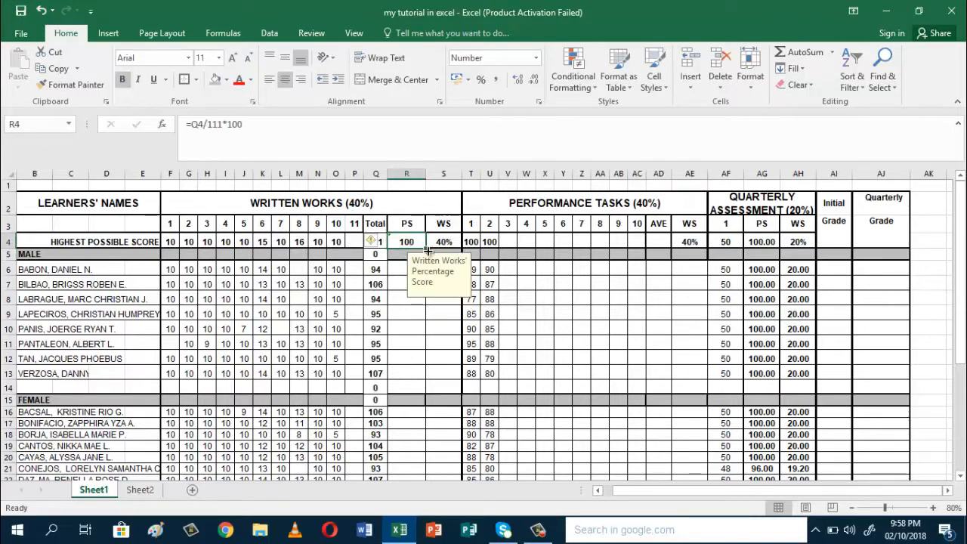
pyautogui.moveTo(428, 250); pyautogui.dragTo(411, 454)
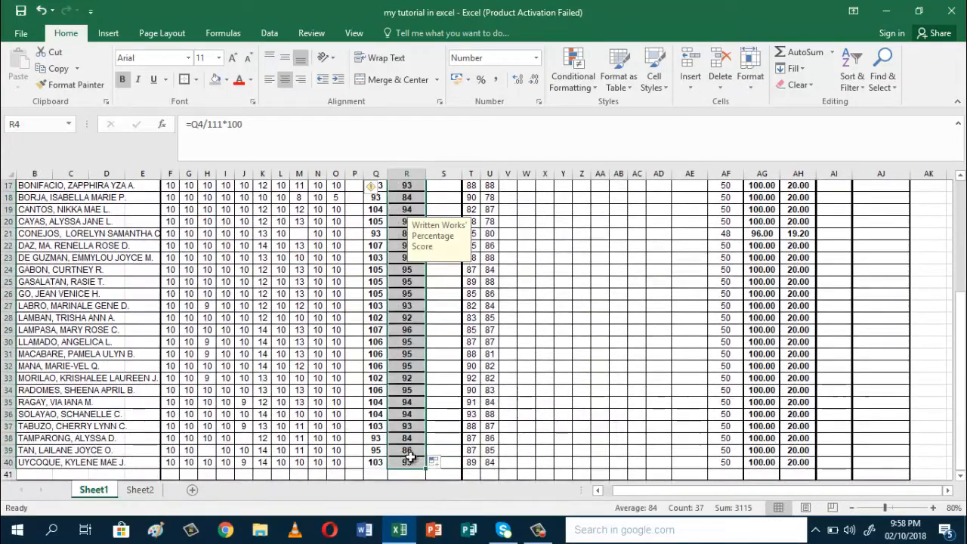
pyautogui.moveTo(960, 411); pyautogui.dragTo(960, 390)
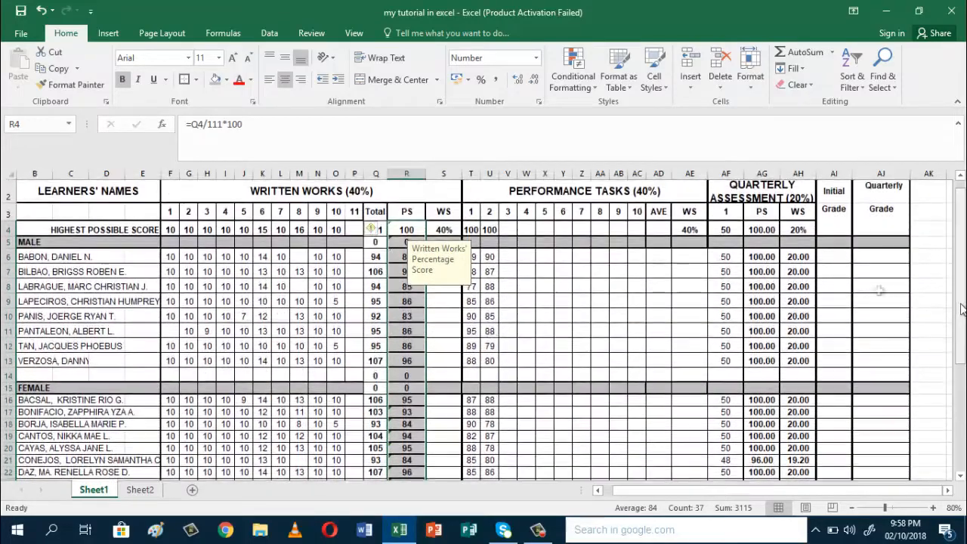
pyautogui.click(438, 301)
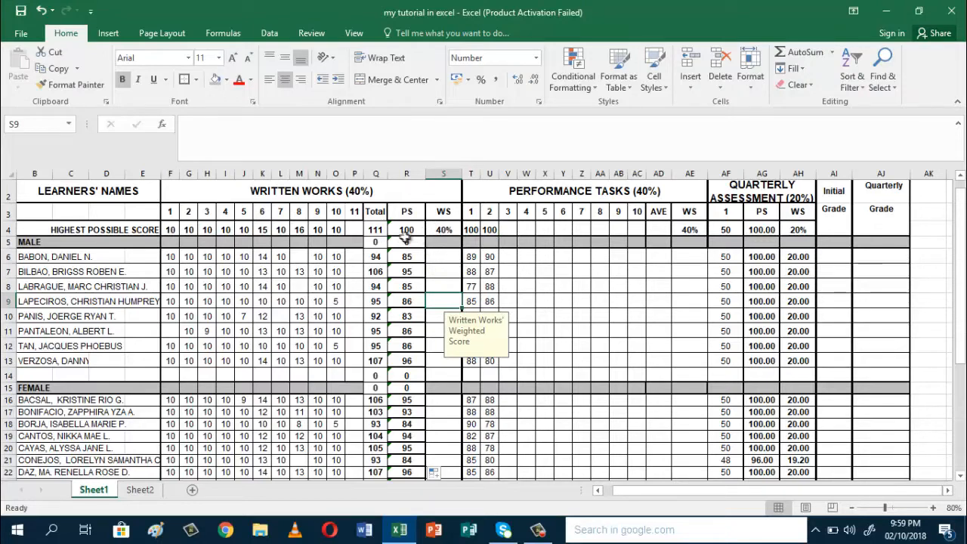
# Step: Enter the Written Works weighted score formula =R6*.4 in S6 for the first male learner
pyautogui.click(439, 257)
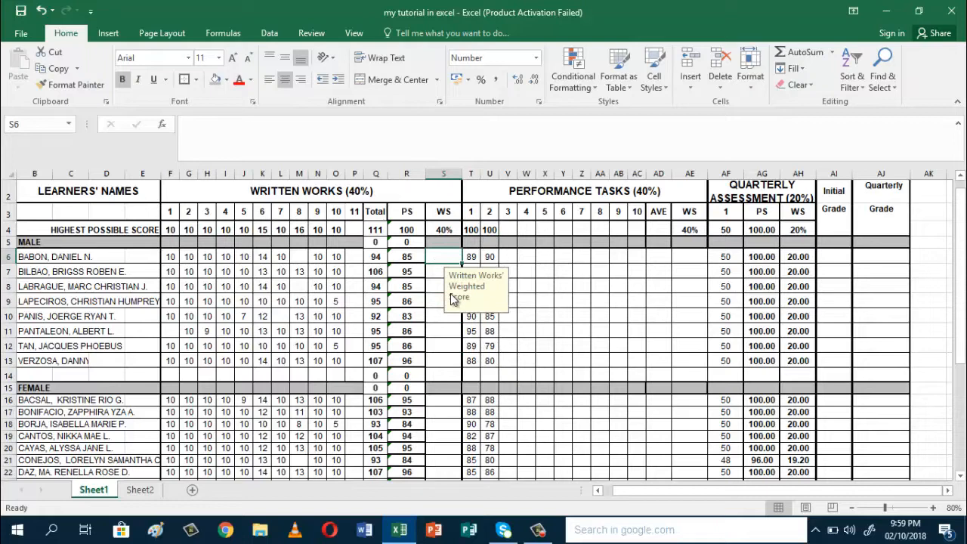
pyautogui.write('=')
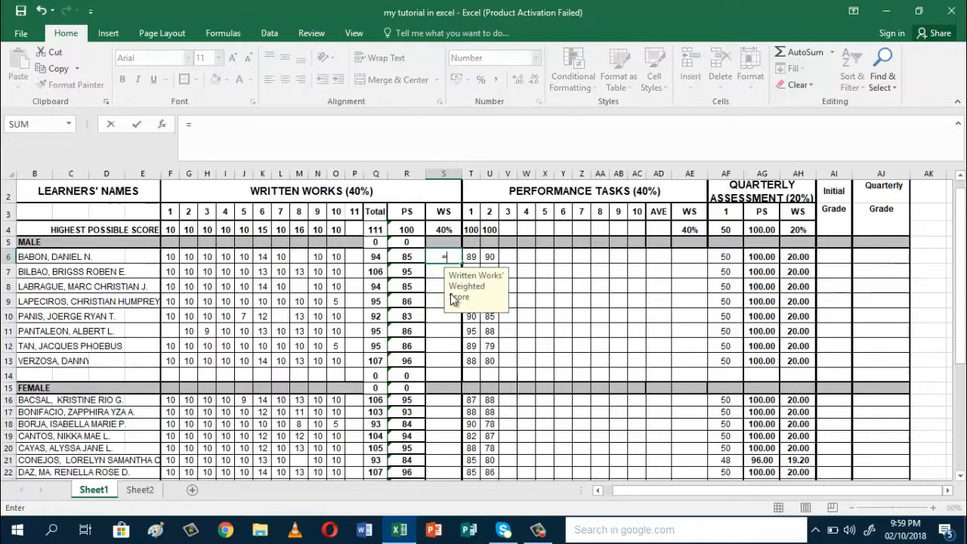
pyautogui.click(406, 257)
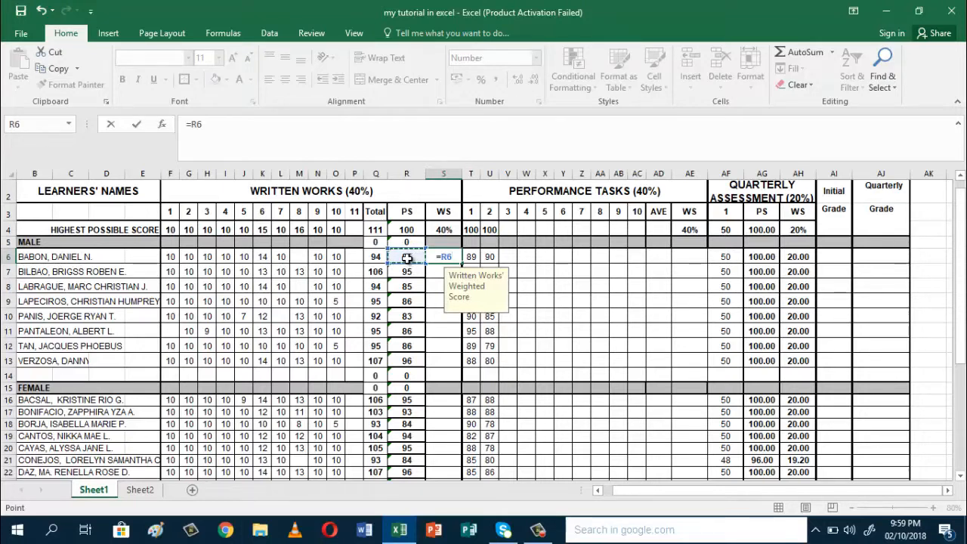
pyautogui.write('*.4')
pyautogui.press('Return')
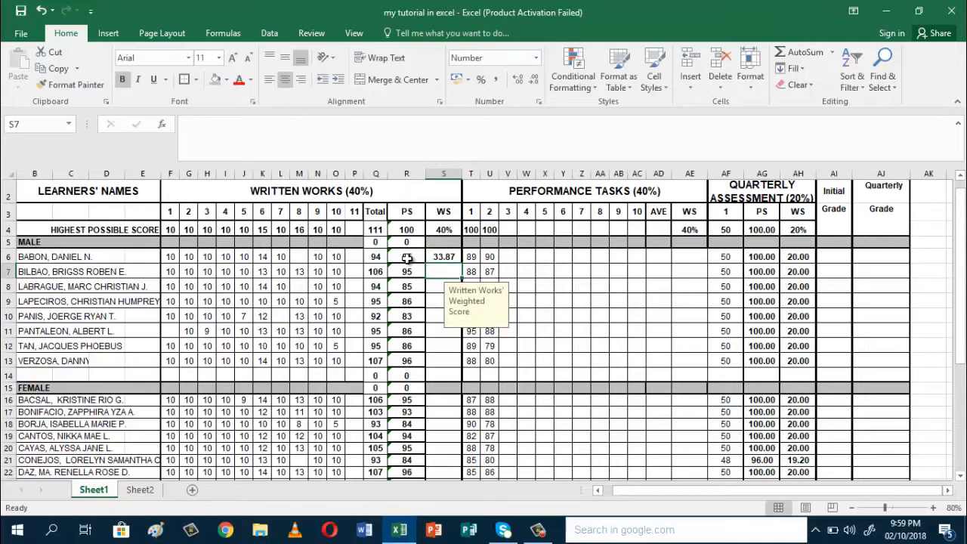
# Step: Copy the weighted score formula from S6 and paste it into S7:S40 for the remaining learners
pyautogui.click(448, 256)
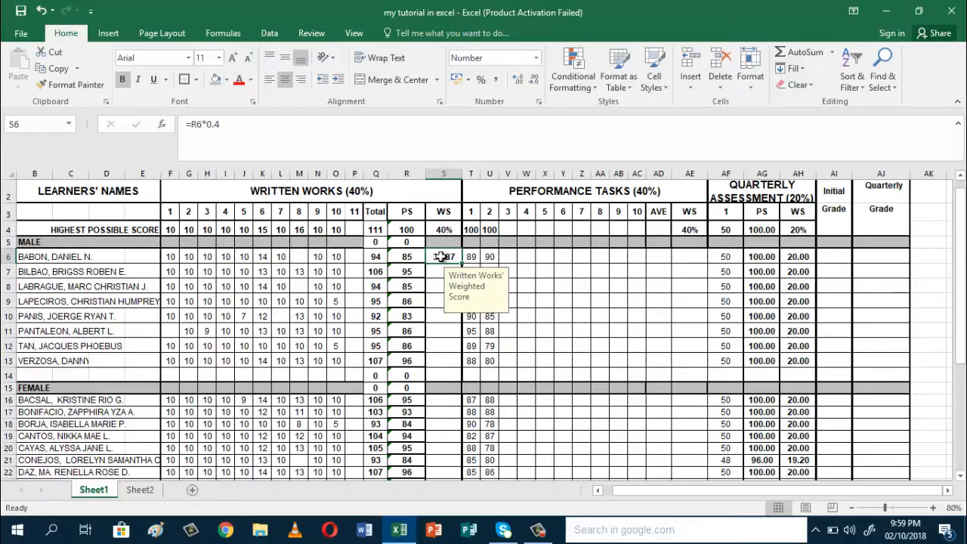
pyautogui.click(56, 70)
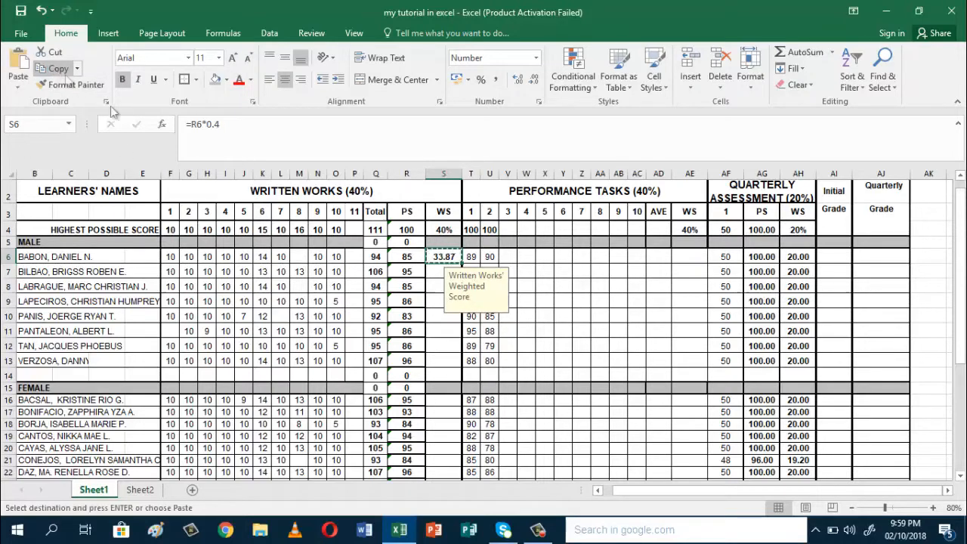
pyautogui.click(432, 273)
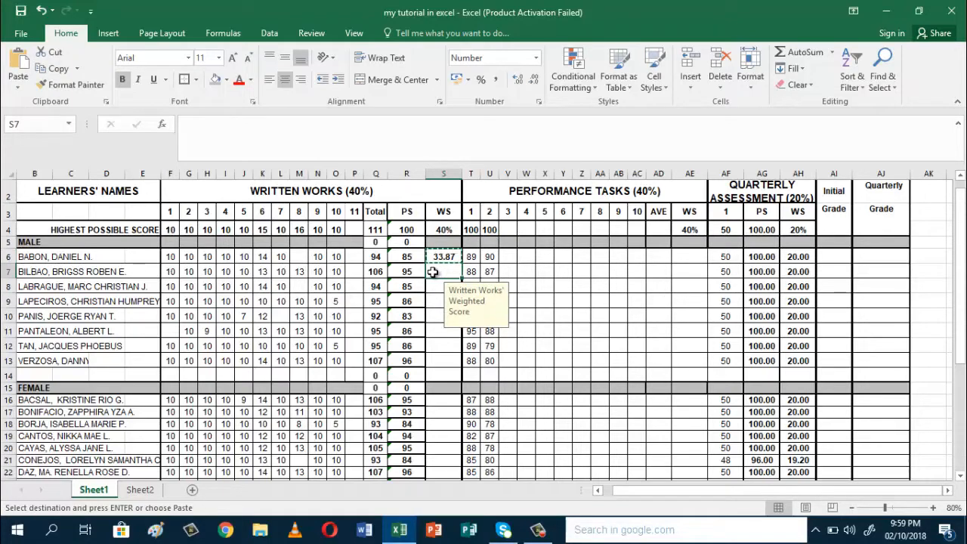
pyautogui.hotkey('shift', 'Down')
pyautogui.hotkey('shift', 'Down')
pyautogui.hotkey('shift', 'Down')
pyautogui.hotkey('shift', 'Down')
pyautogui.hotkey('shift', 'Down')
pyautogui.hotkey('shift', 'Down')
pyautogui.hotkey('shift', 'Down')
pyautogui.hotkey('shift', 'Down')
pyautogui.hotkey('shift', 'Down')
pyautogui.hotkey('shift', 'Down')
pyautogui.hotkey('shift', 'Down')
pyautogui.hotkey('shift', 'Down')
pyautogui.hotkey('shift', 'Down')
pyautogui.hotkey('shift', 'Down')
pyautogui.hotkey('shift', 'Down')
pyautogui.hotkey('shift', 'Down')
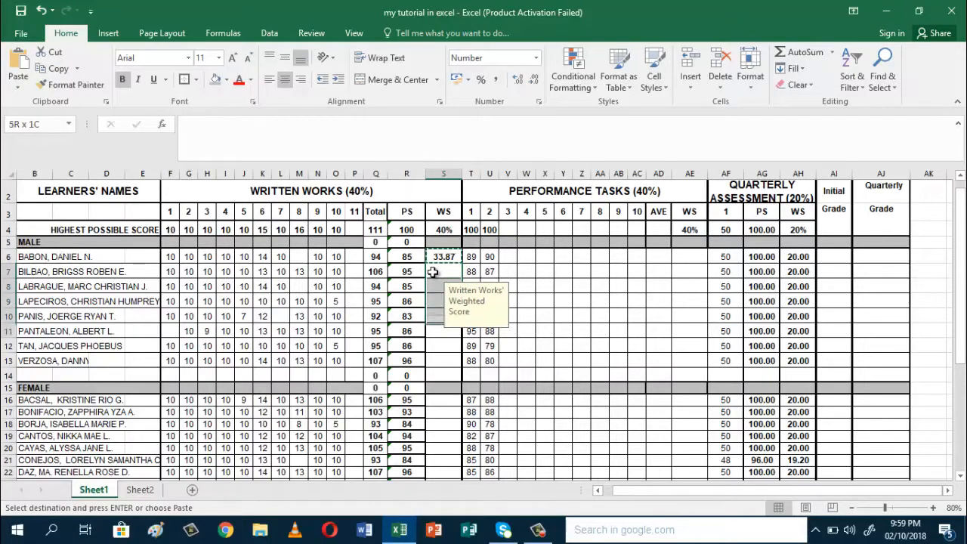
pyautogui.hotkey('shift', 'Down')
pyautogui.hotkey('shift', 'Down')
pyautogui.hotkey('shift', 'Down')
pyautogui.hotkey('shift', 'Down')
pyautogui.hotkey('shift', 'Down')
pyautogui.hotkey('shift', 'Down')
pyautogui.hotkey('shift', 'Down')
pyautogui.hotkey('shift', 'Down')
pyautogui.hotkey('shift', 'Down')
pyautogui.hotkey('shift', 'Down')
pyautogui.hotkey('shift', 'Down')
pyautogui.hotkey('shift', 'Down')
pyautogui.hotkey('shift', 'Down')
pyautogui.hotkey('shift', 'Down')
pyautogui.hotkey('shift', 'Down')
pyautogui.hotkey('shift', 'Down')
pyautogui.hotkey('shift', 'Down')
pyautogui.hotkey('shift', 'Down')
pyautogui.hotkey('shift', 'Down')
pyautogui.hotkey('shift', 'Down')
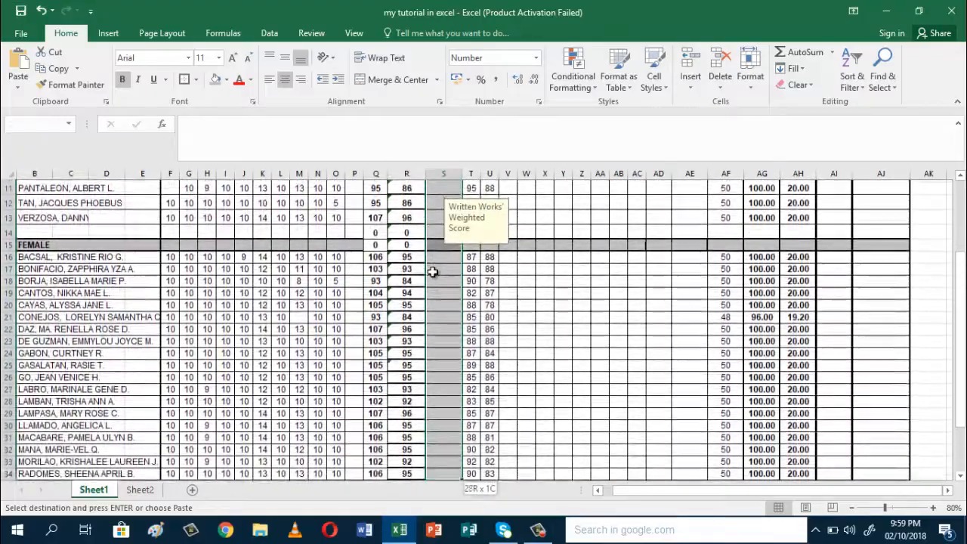
pyautogui.hotkey('shift', 'Down')
pyautogui.hotkey('shift', 'Down')
pyautogui.hotkey('shift', 'Down')
pyautogui.hotkey('shift', 'Down')
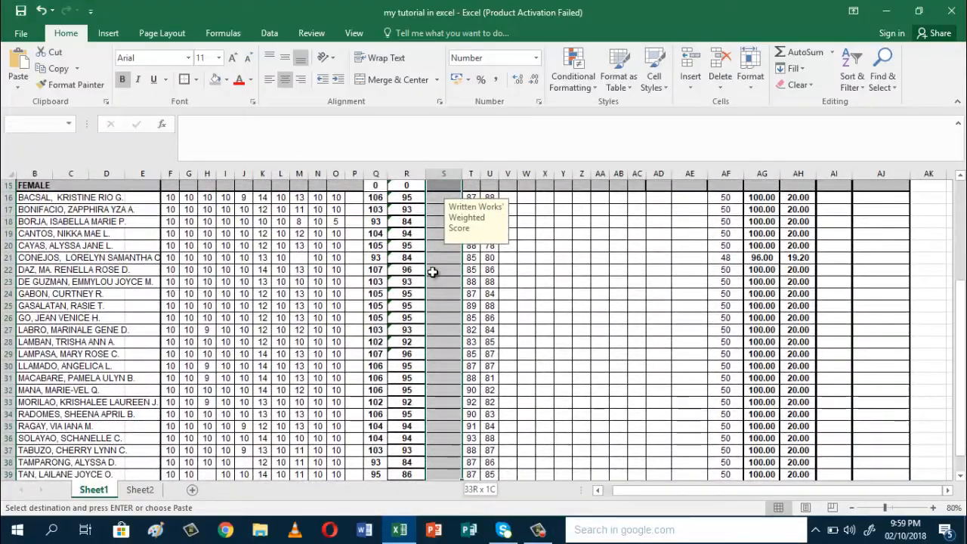
pyautogui.hotkey('shift', 'Down')
pyautogui.hotkey('shift', 'Down')
pyautogui.hotkey('shift', 'Down')
pyautogui.hotkey('shift', 'Down')
pyautogui.hotkey('shift', 'Down')
pyautogui.hotkey('shift', 'Down')
pyautogui.hotkey('shift', 'Down')
pyautogui.hotkey('shift', 'Down')
pyautogui.hotkey('shift', 'Up')
pyautogui.hotkey('shift', 'Up')
pyautogui.hotkey('shift', 'Up')
pyautogui.hotkey('shift', 'Up')
pyautogui.hotkey('shift', 'Up')
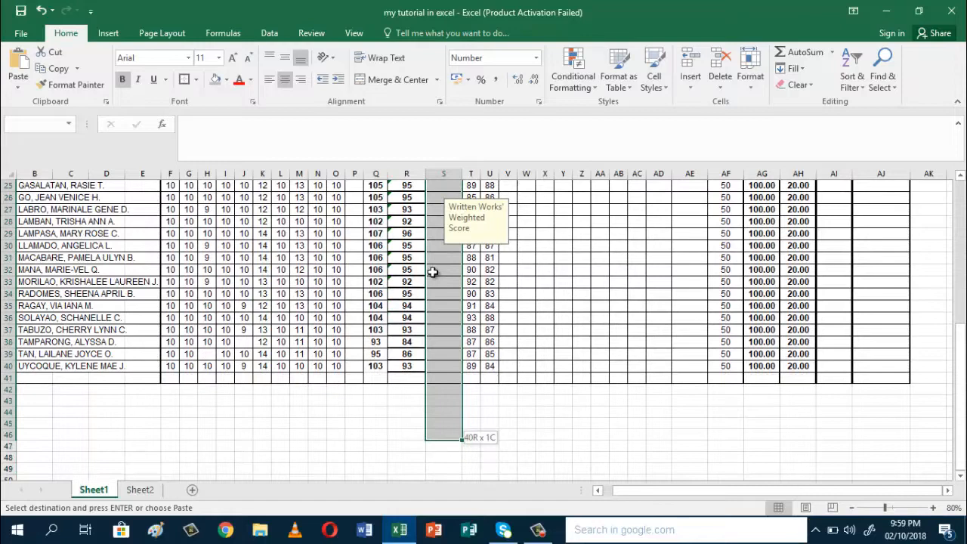
pyautogui.hotkey('shift', 'Up')
pyautogui.hotkey('shift', 'Up')
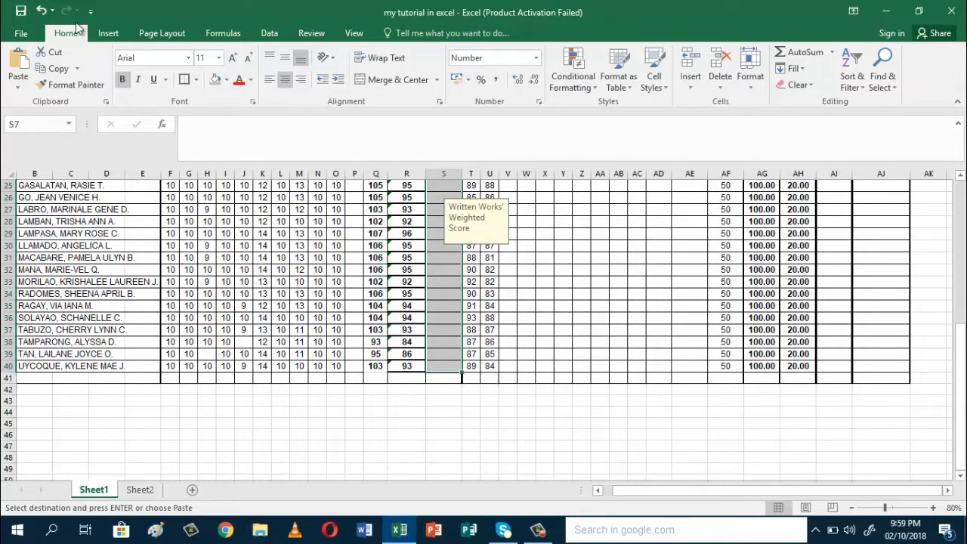
pyautogui.click(18, 86)
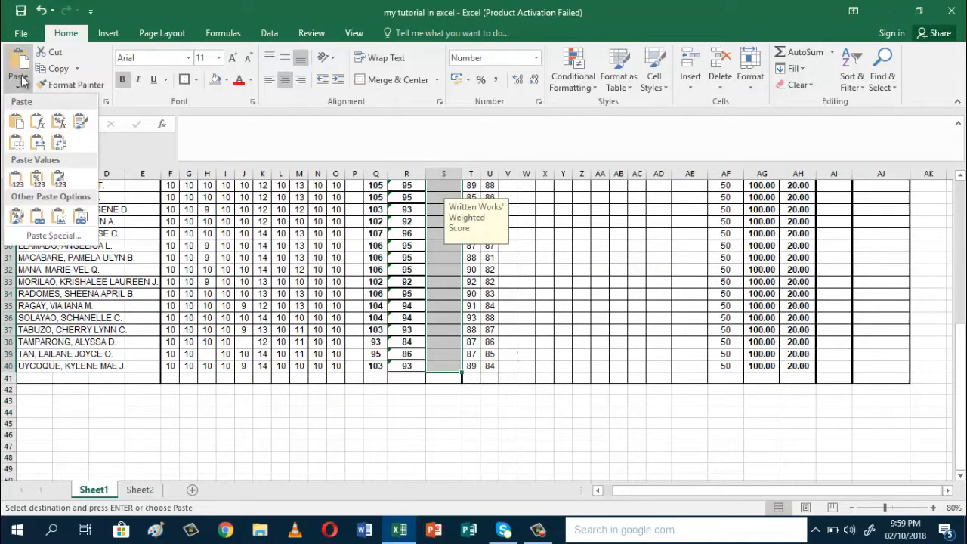
pyautogui.click(20, 76)
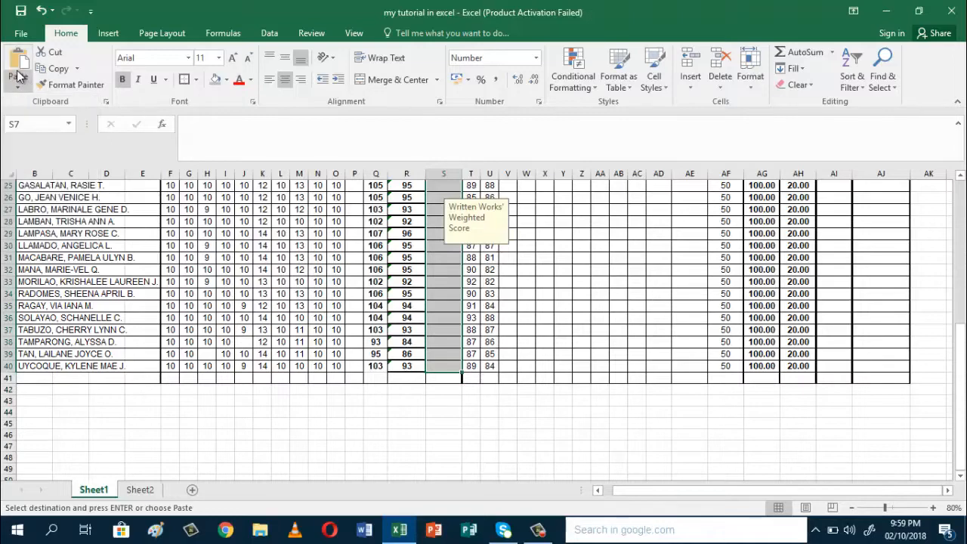
pyautogui.click(19, 65)
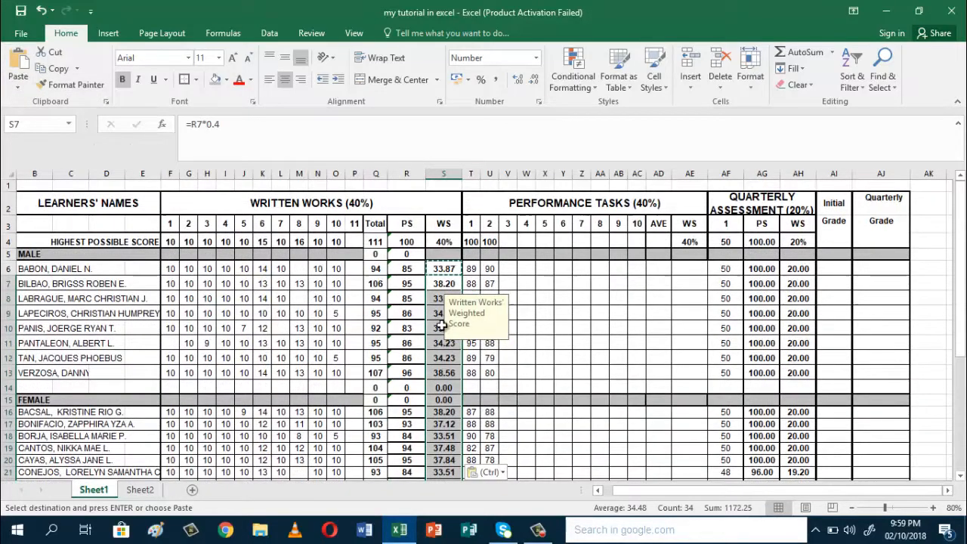
pyautogui.click(578, 343)
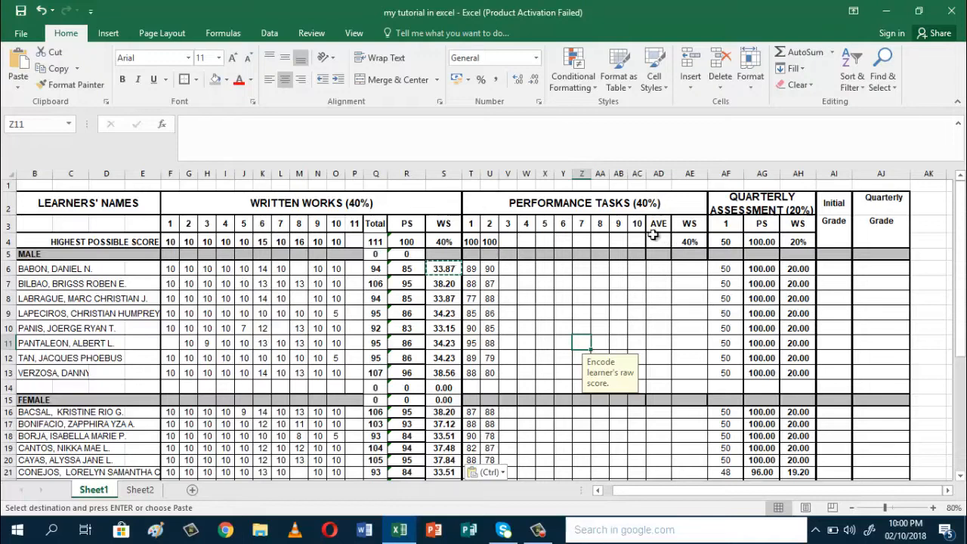
# Step: Average the Performance Tasks highest possible scores in T4:AC4 into the AVE cell AD4
pyautogui.click(470, 243)
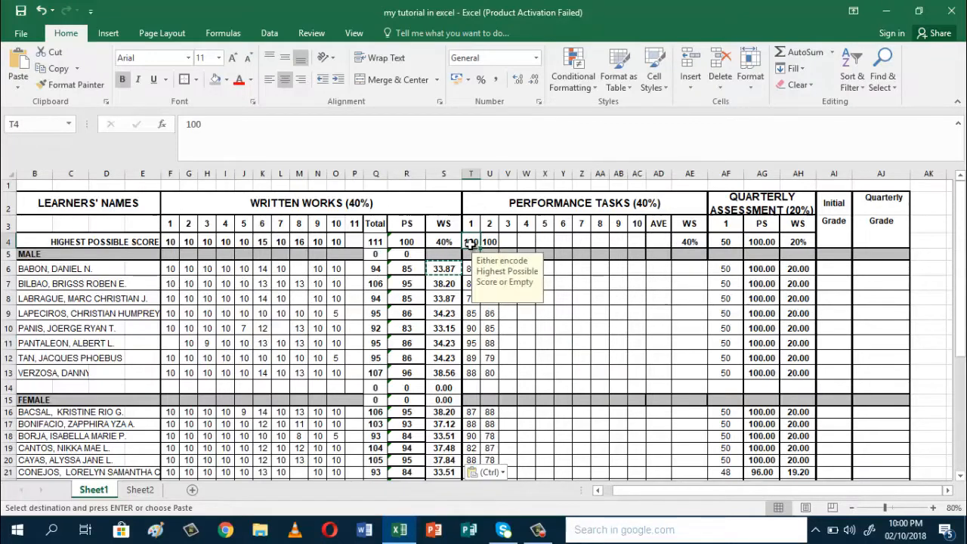
pyautogui.hotkey('shift', 'Right')
pyautogui.hotkey('shift', 'Right')
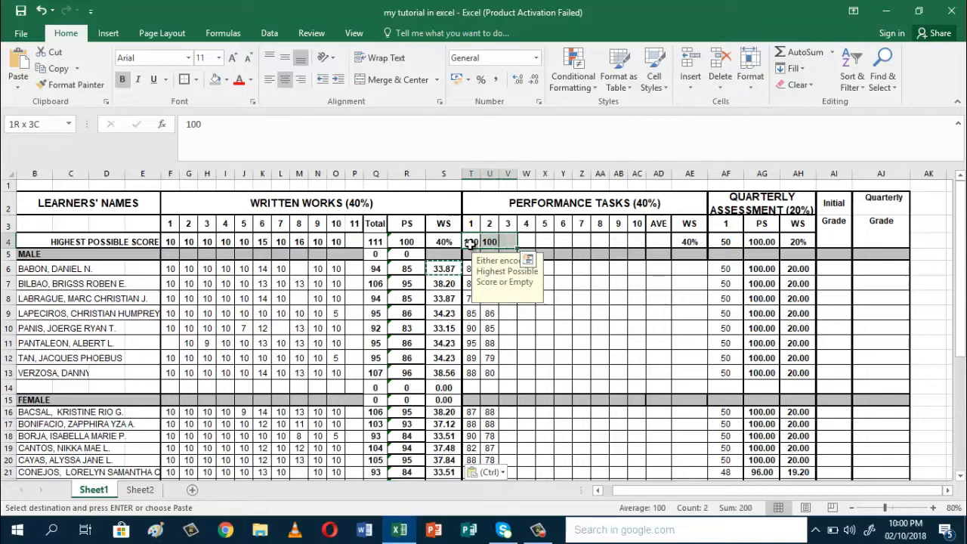
pyautogui.hotkey('shift', 'Right')
pyautogui.hotkey('shift', 'Right')
pyautogui.hotkey('shift', 'Right')
pyautogui.hotkey('shift', 'Right')
pyautogui.hotkey('shift', 'Right')
pyautogui.hotkey('shift', 'Right')
pyautogui.hotkey('shift', 'Right')
pyautogui.hotkey('shift', 'Right')
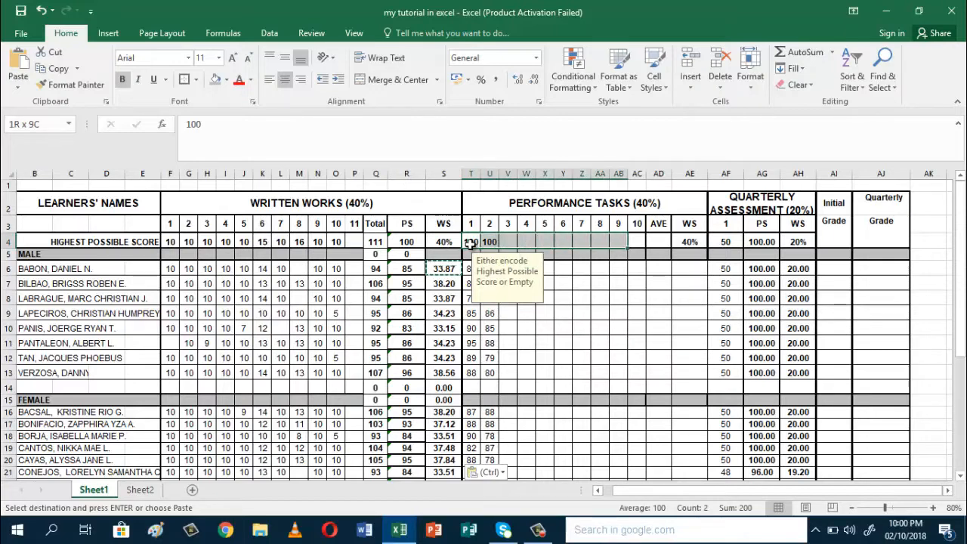
pyautogui.hotkey('ctrl', 'v')
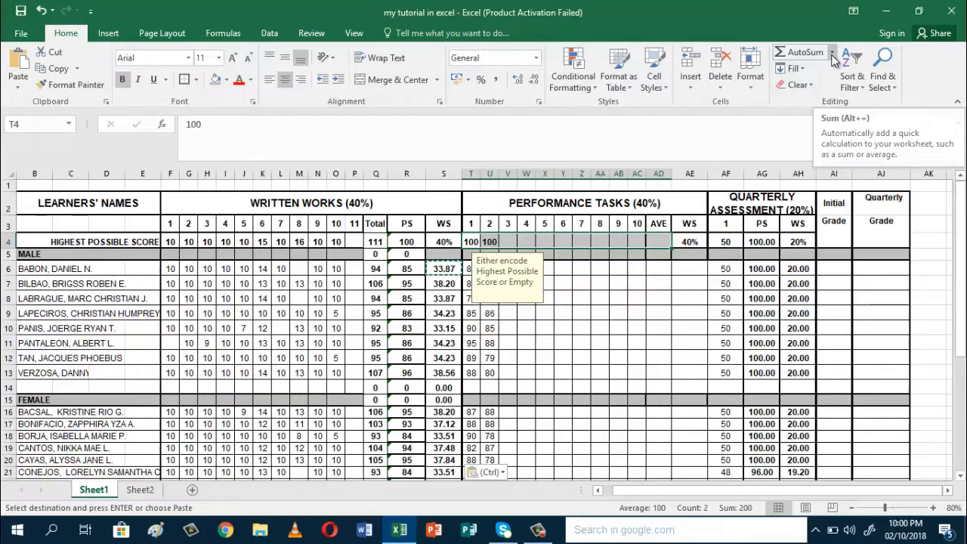
pyautogui.click(832, 59)
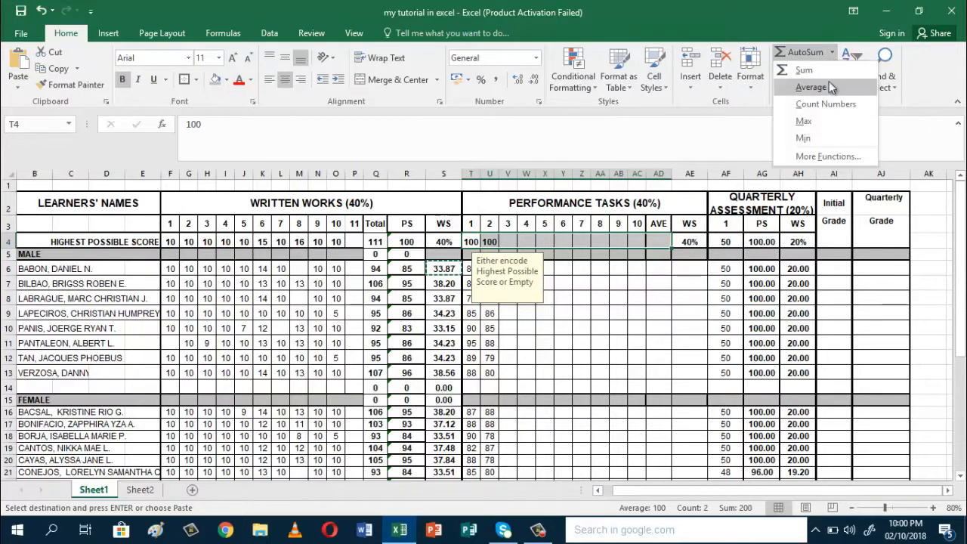
pyautogui.click(809, 89)
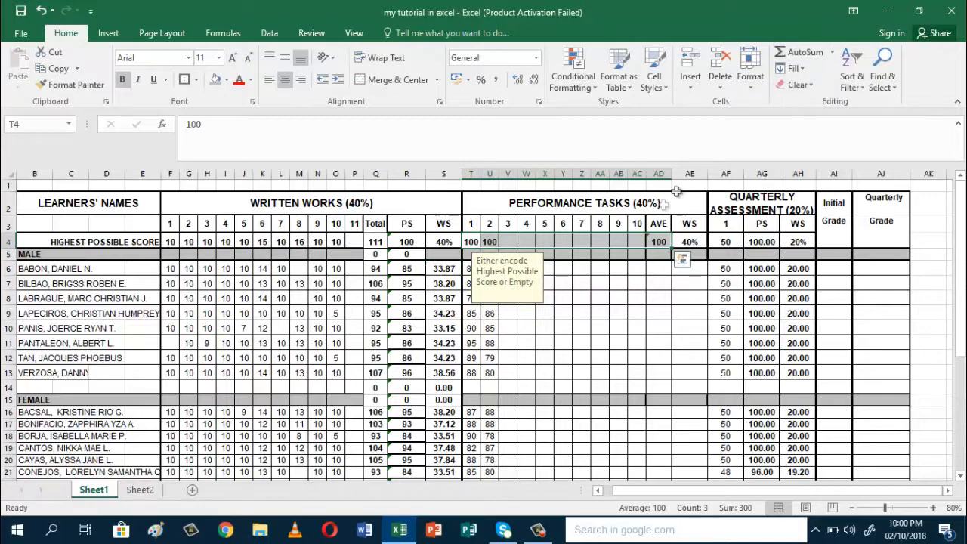
# Step: Fill the Performance Tasks average formula from AD4 down through AD40
pyautogui.click(665, 242)
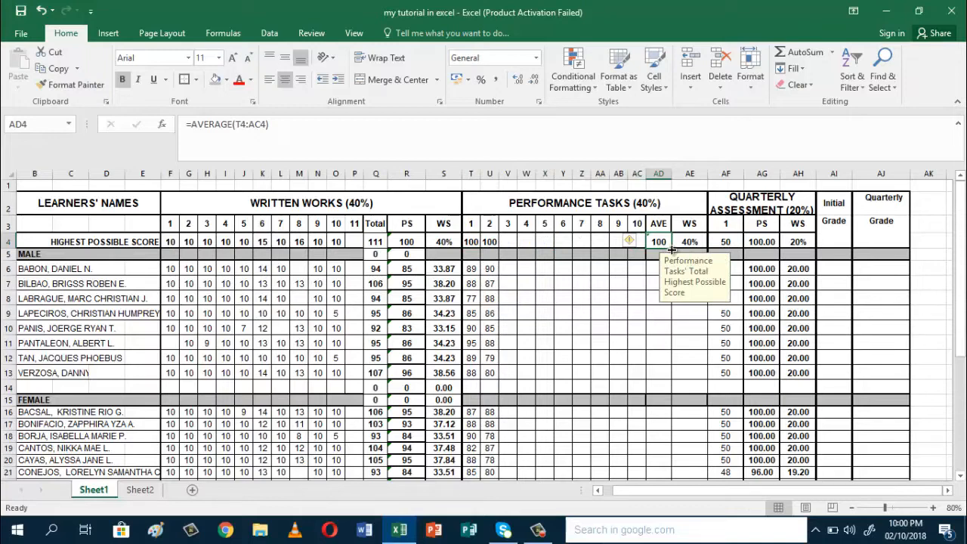
pyautogui.moveTo(672, 250); pyautogui.dragTo(655, 423)
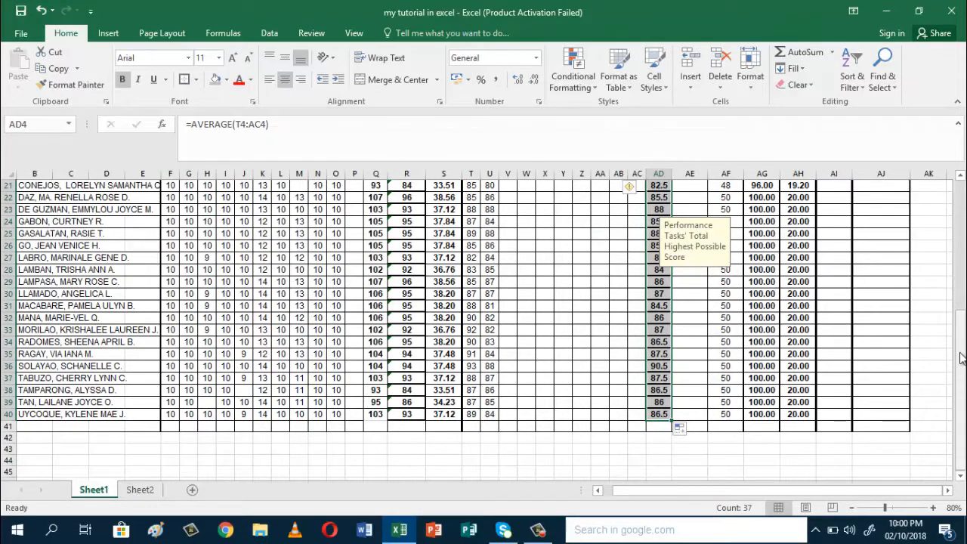
pyautogui.moveTo(963, 370); pyautogui.dragTo(960, 257)
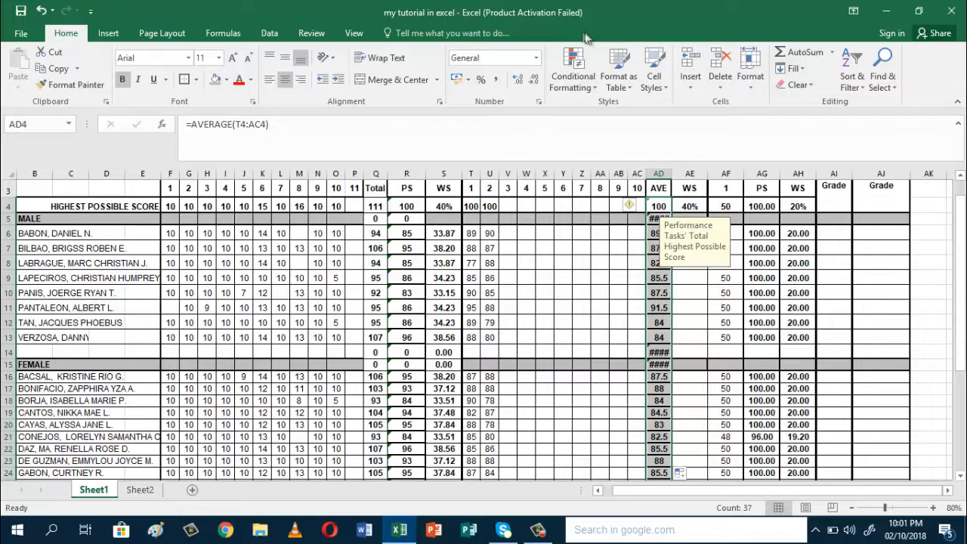
# Step: Display the Performance Tasks averages in AD4:AD40 as whole numbers with no decimal places
pyautogui.click(535, 80)
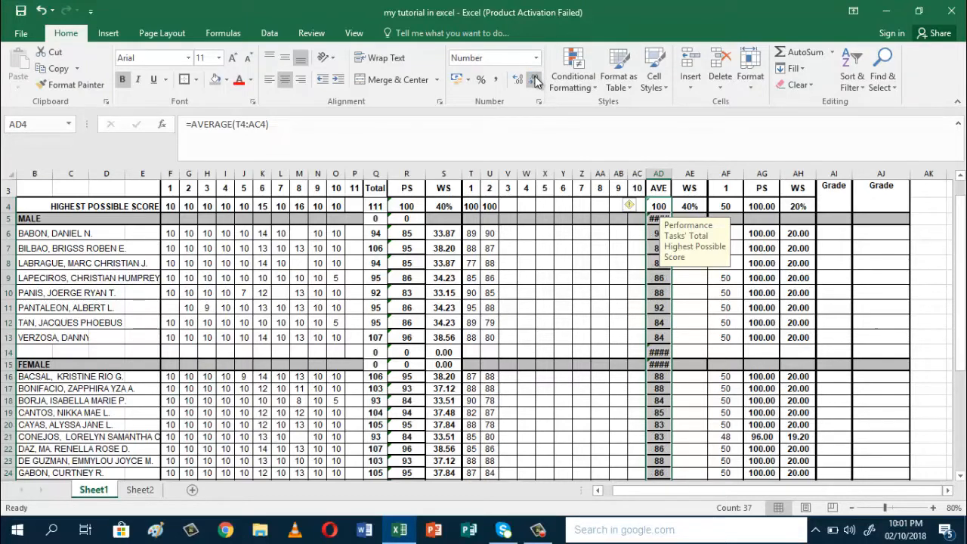
pyautogui.click(518, 81)
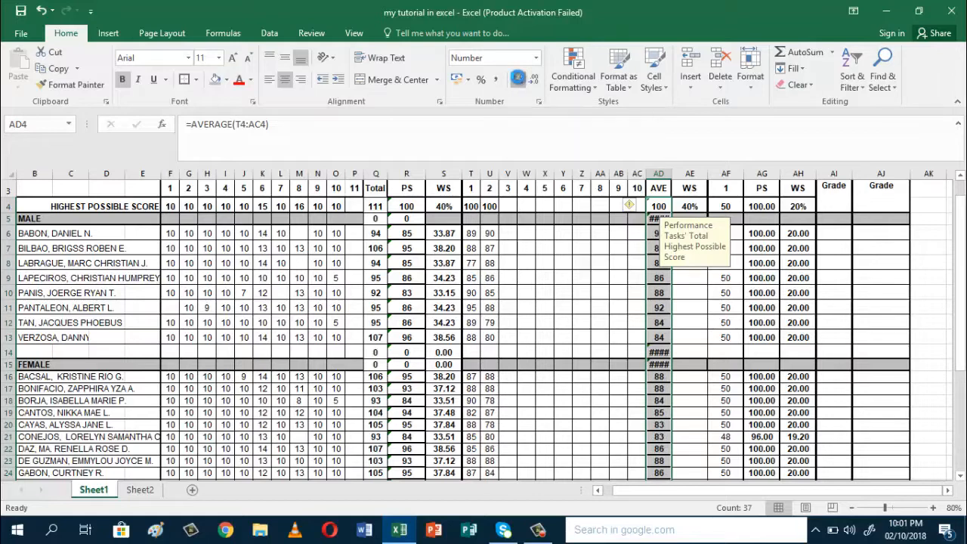
pyautogui.click(518, 80)
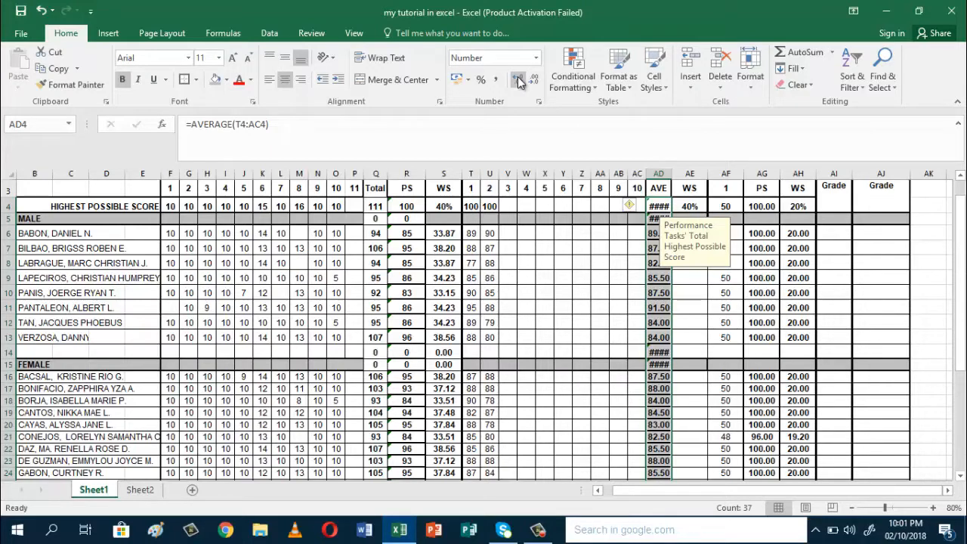
pyautogui.click(536, 88)
pyautogui.click(535, 89)
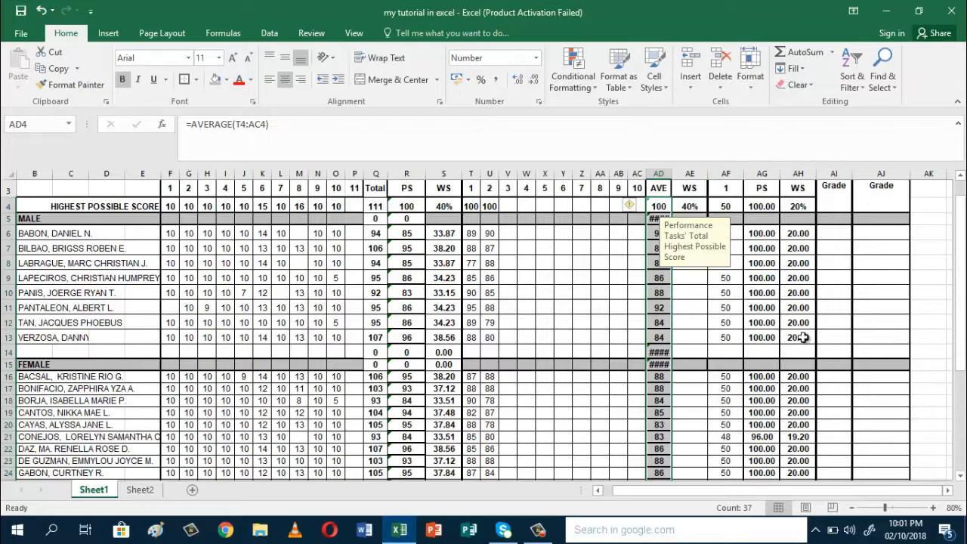
# Step: Enter the Performance Tasks weighted score formula =AD6*.4 in AE6 for the first male learner
pyautogui.click(698, 281)
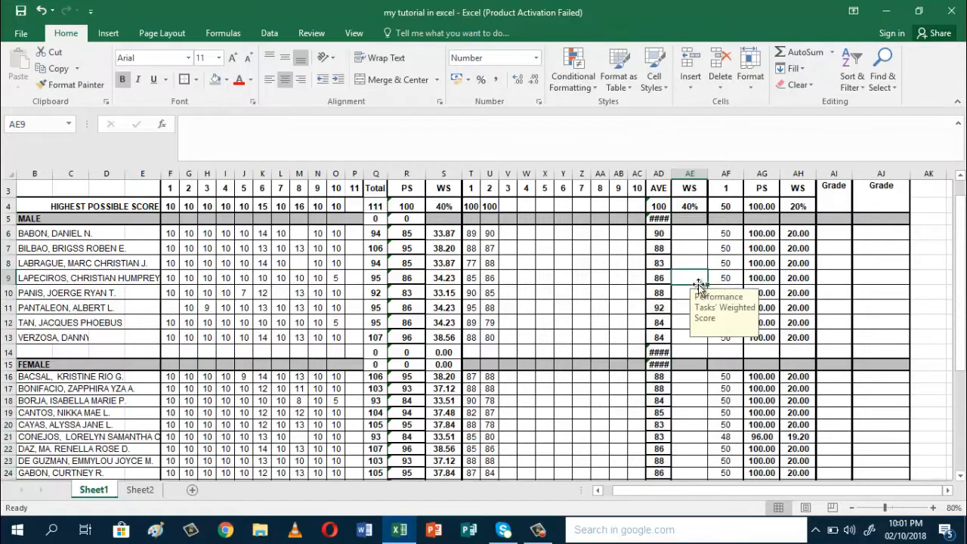
pyautogui.click(687, 236)
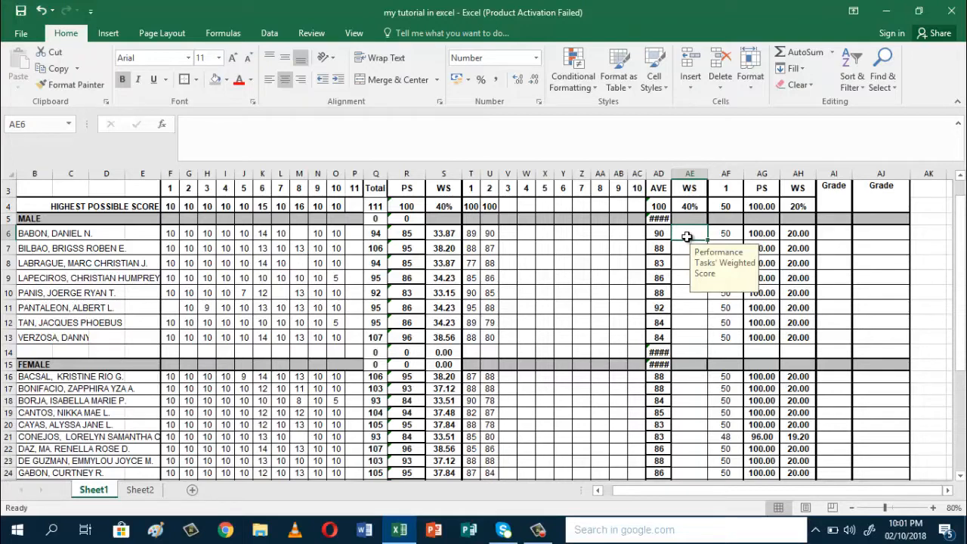
pyautogui.write('=')
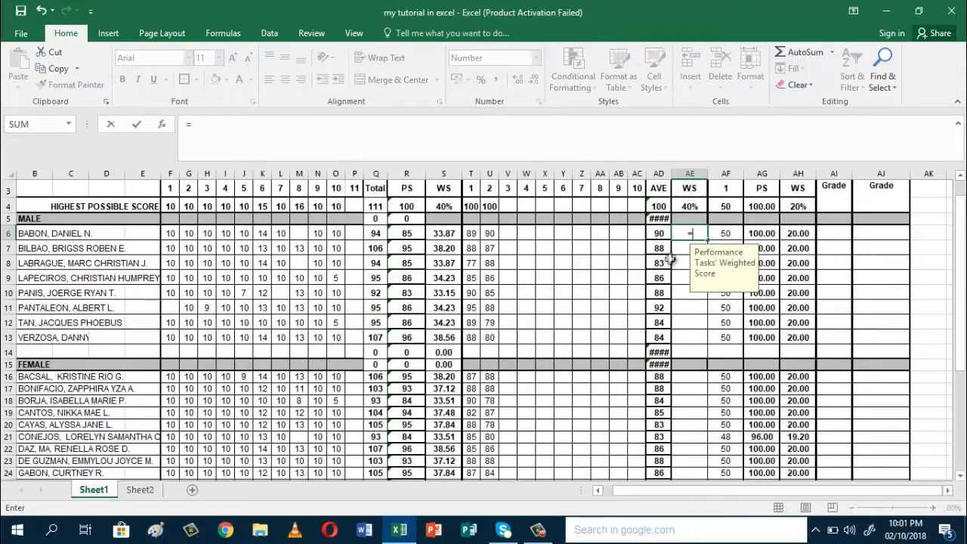
pyautogui.click(658, 235)
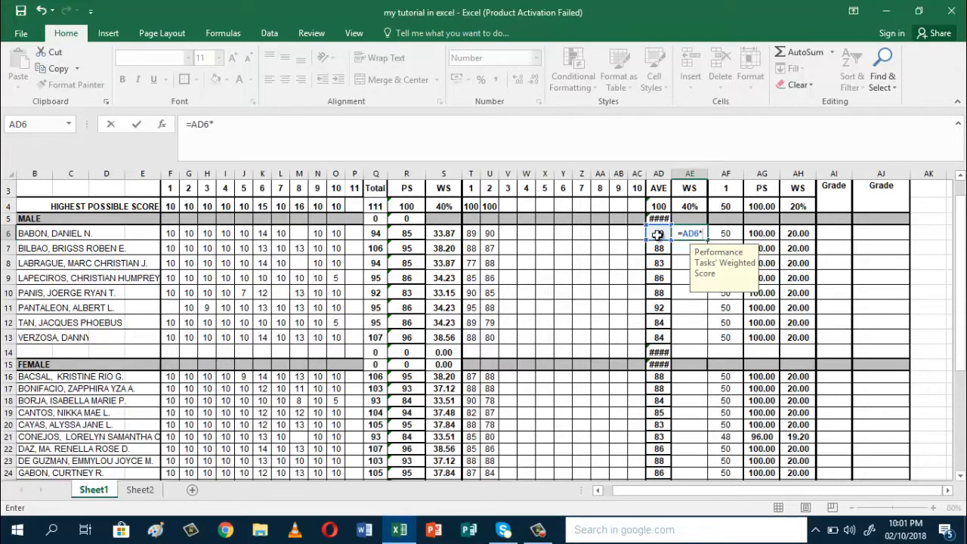
pyautogui.write('.4')
pyautogui.press('Return')
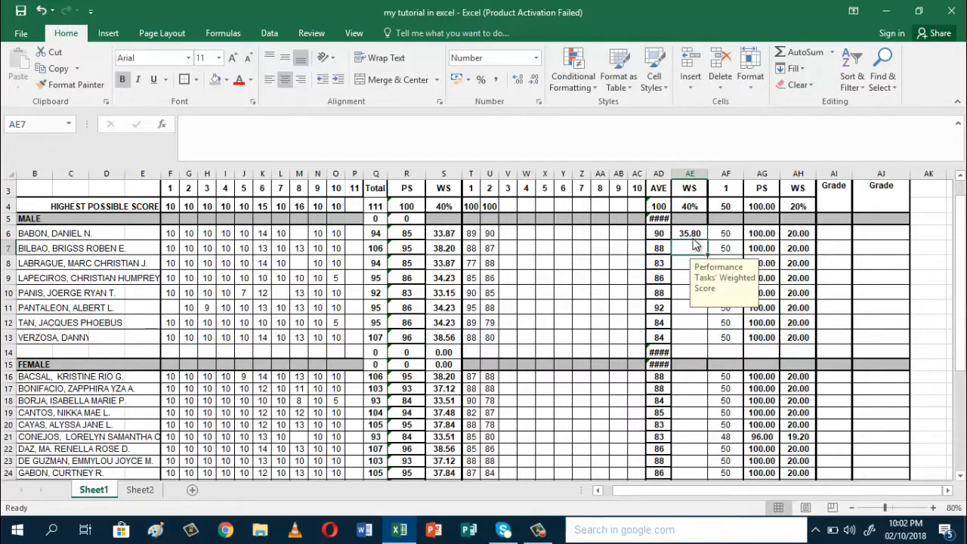
# Step: Fill the Performance Tasks weighted score formula from AE6 down through AE40
pyautogui.click(693, 235)
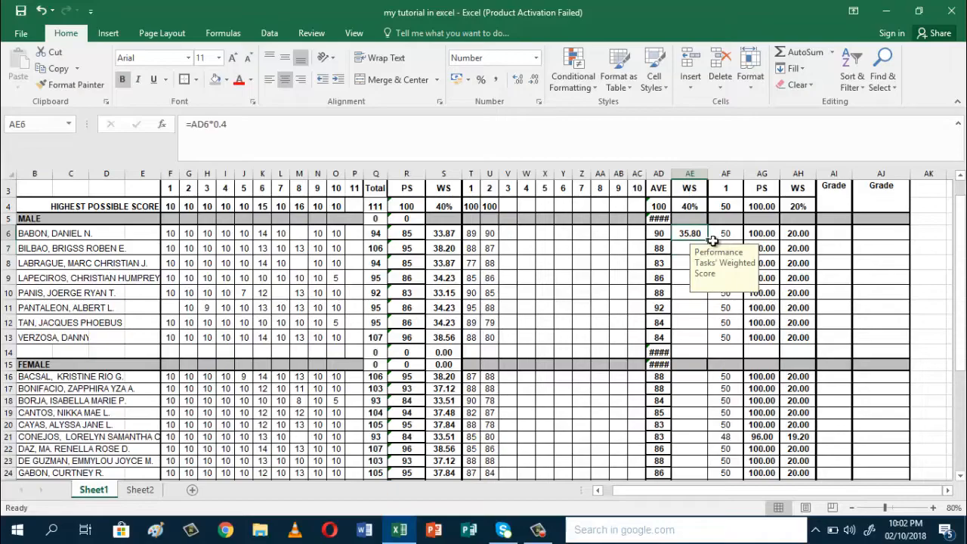
pyautogui.moveTo(709, 240); pyautogui.dragTo(685, 449)
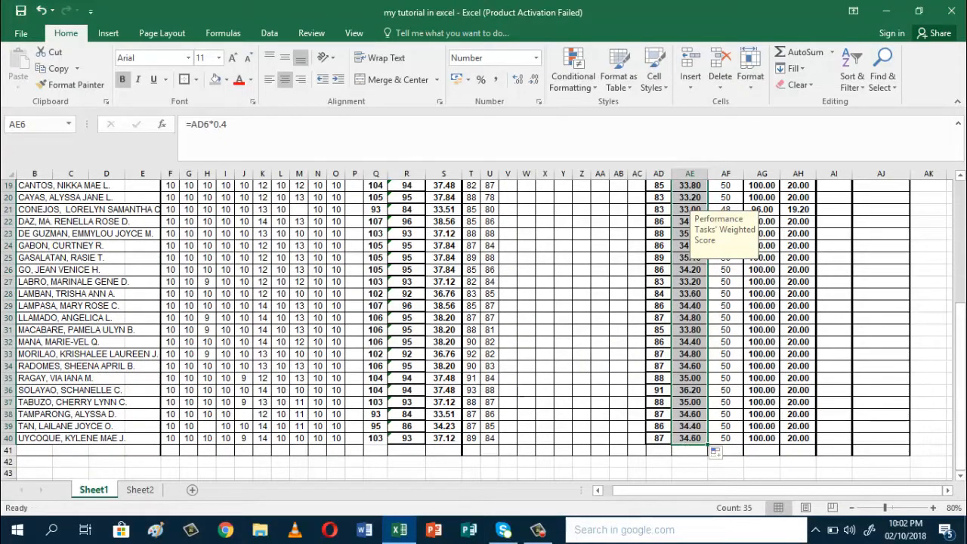
pyautogui.moveTo(964, 401); pyautogui.dragTo(965, 268)
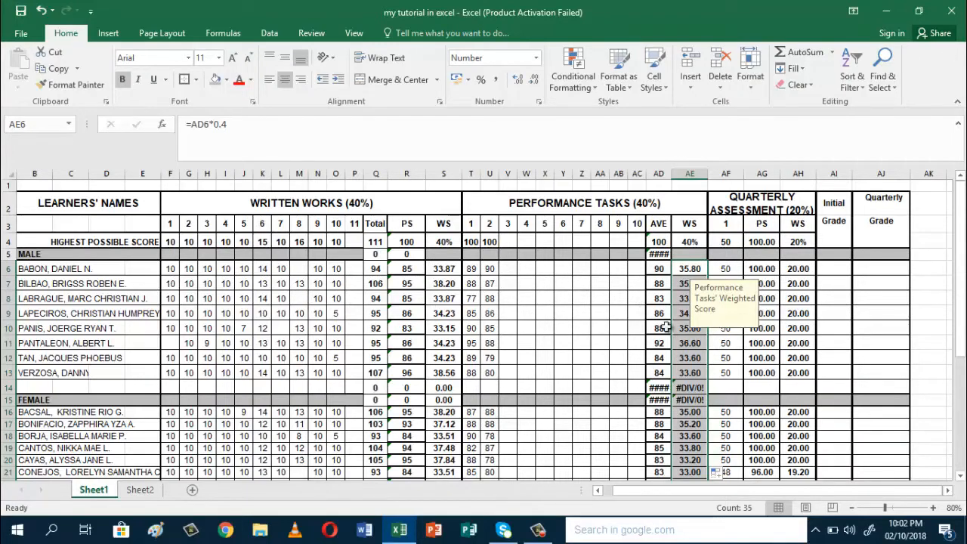
pyautogui.click(836, 273)
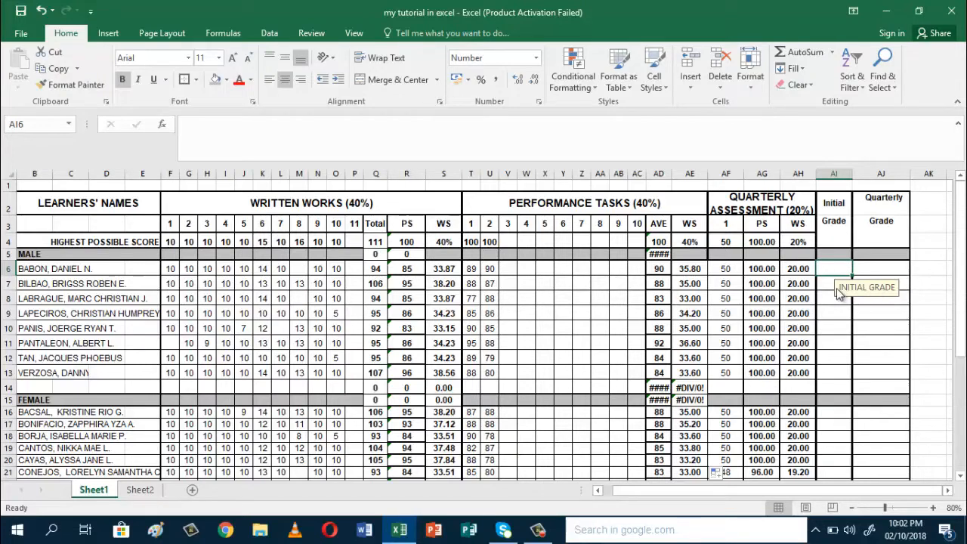
pyautogui.write('=')
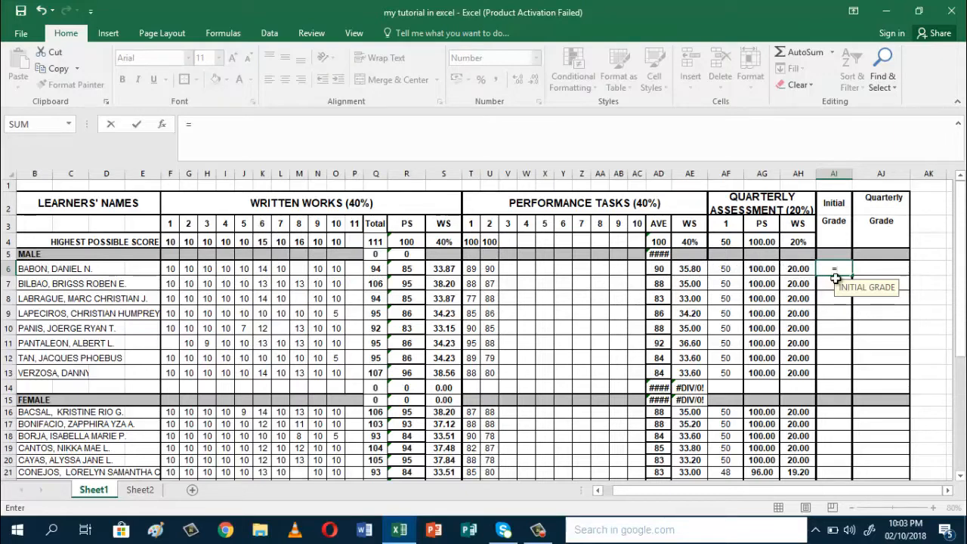
pyautogui.click(443, 269)
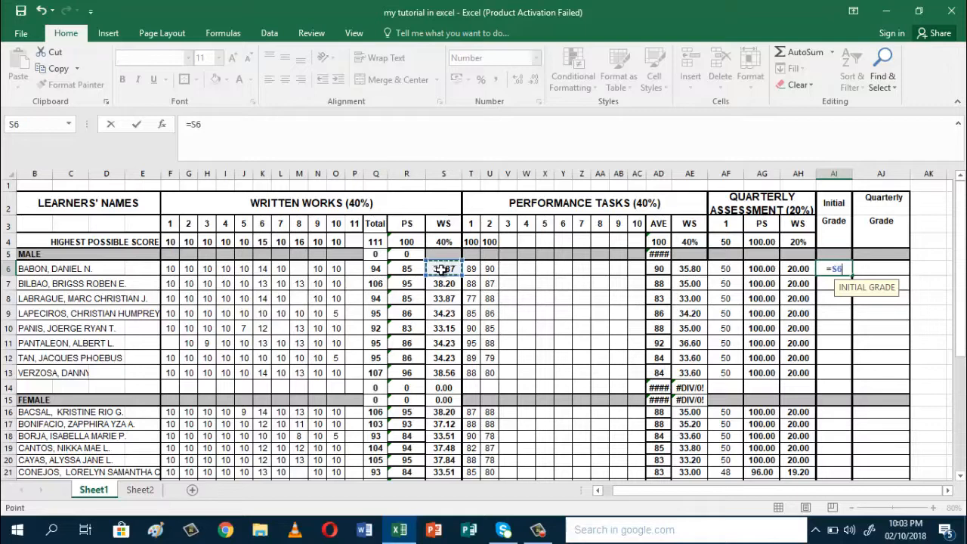
pyautogui.click(596, 343)
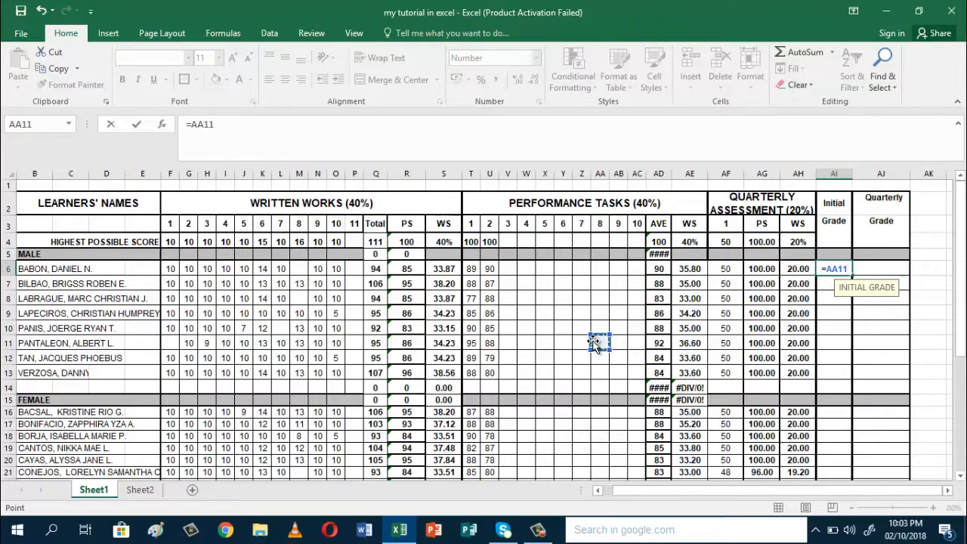
pyautogui.write('+')
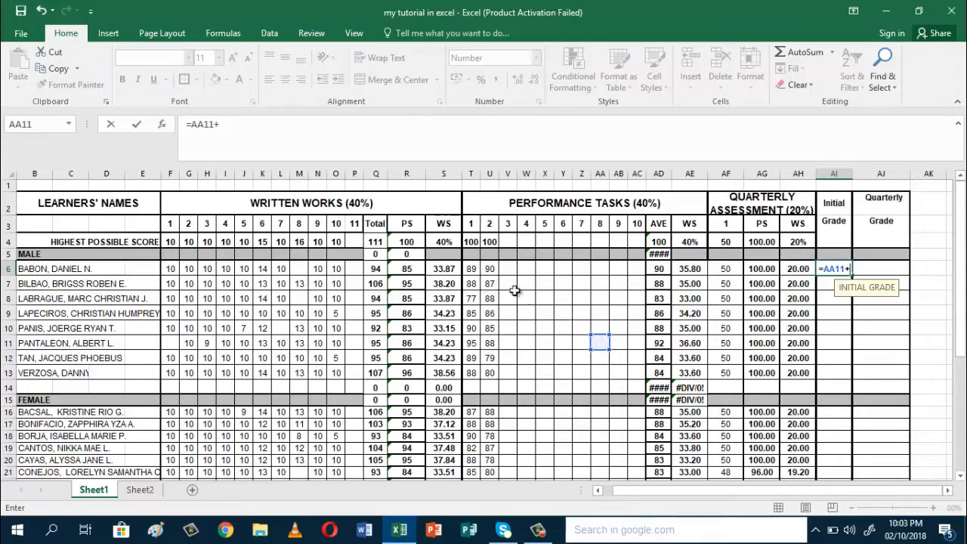
pyautogui.click(693, 271)
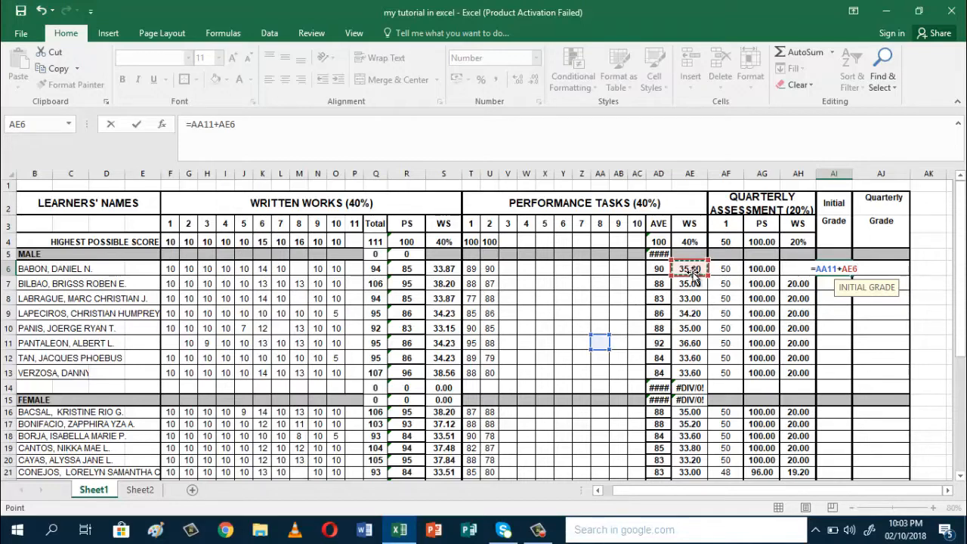
pyautogui.write('+')
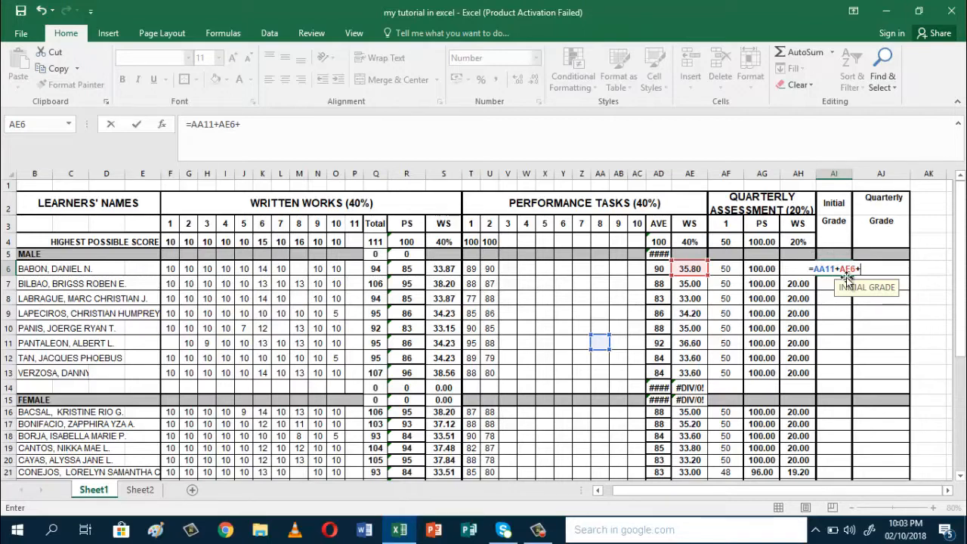
pyautogui.write('ah')
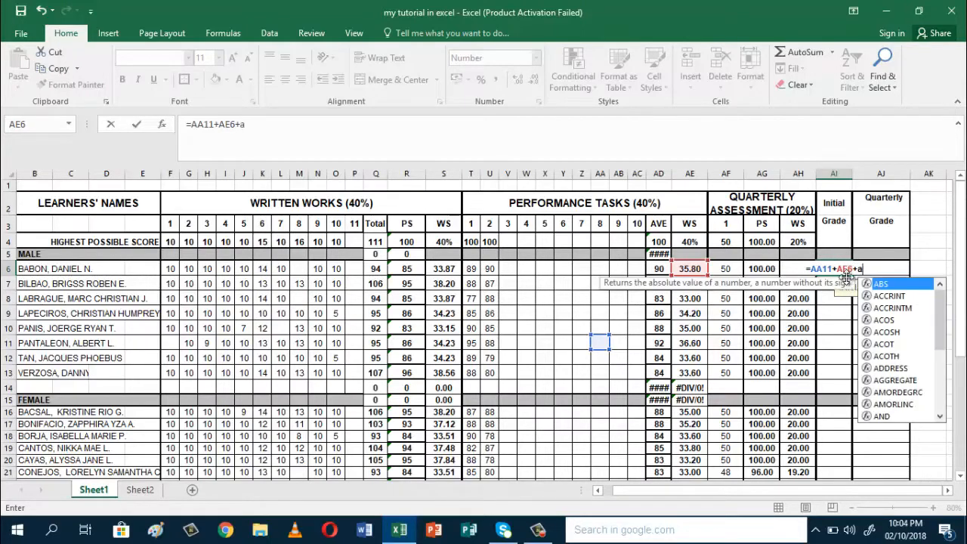
pyautogui.press('BackSpace')
pyautogui.press('BackSpace')
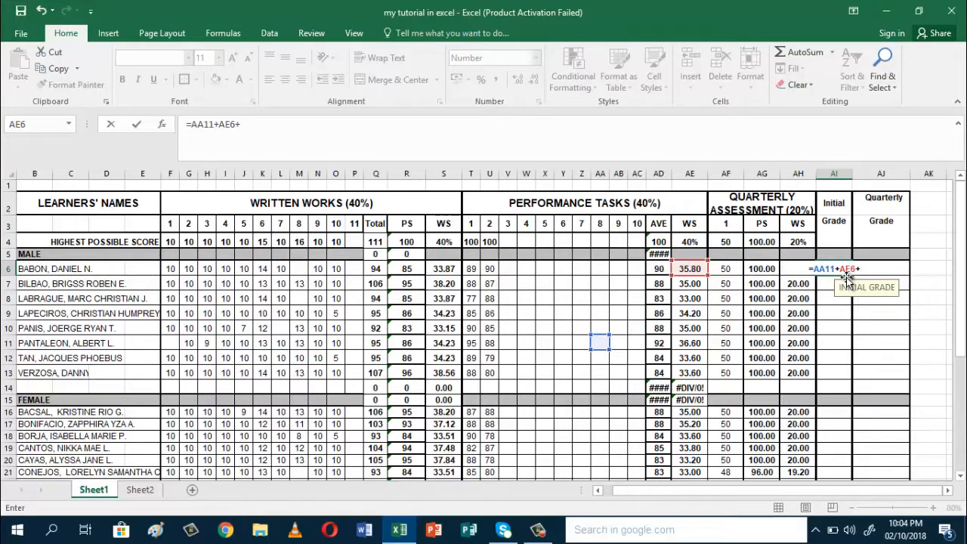
pyautogui.write('AH6')
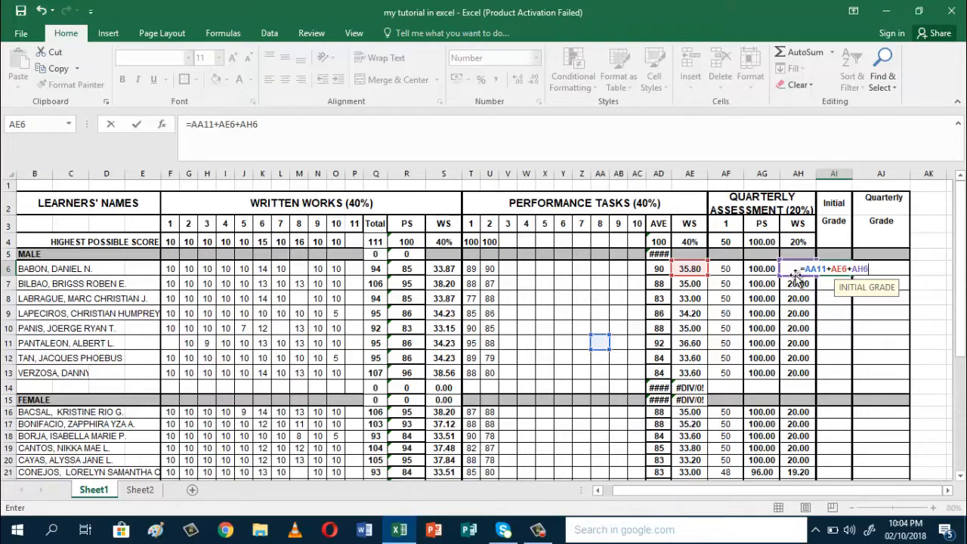
pyautogui.press('Return')
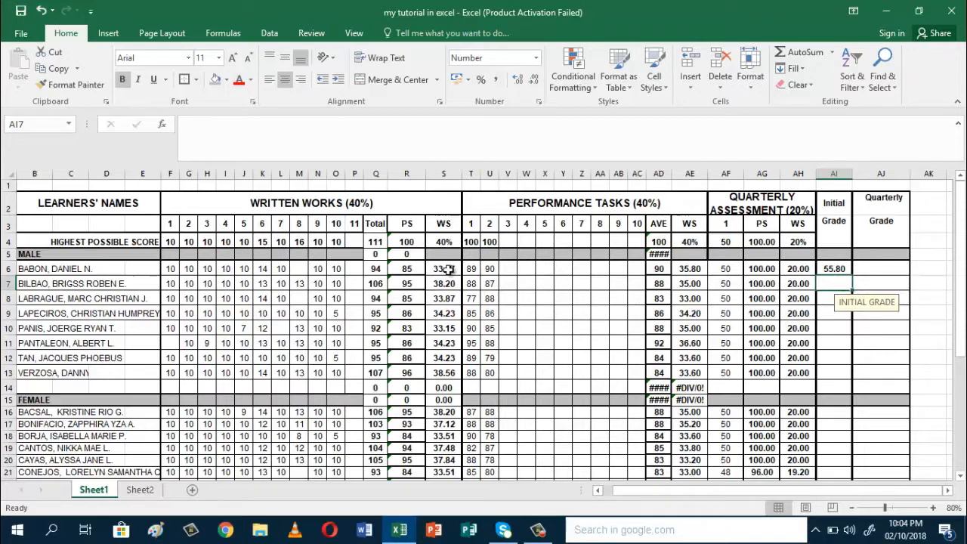
pyautogui.click(834, 268)
pyautogui.press('Delete')
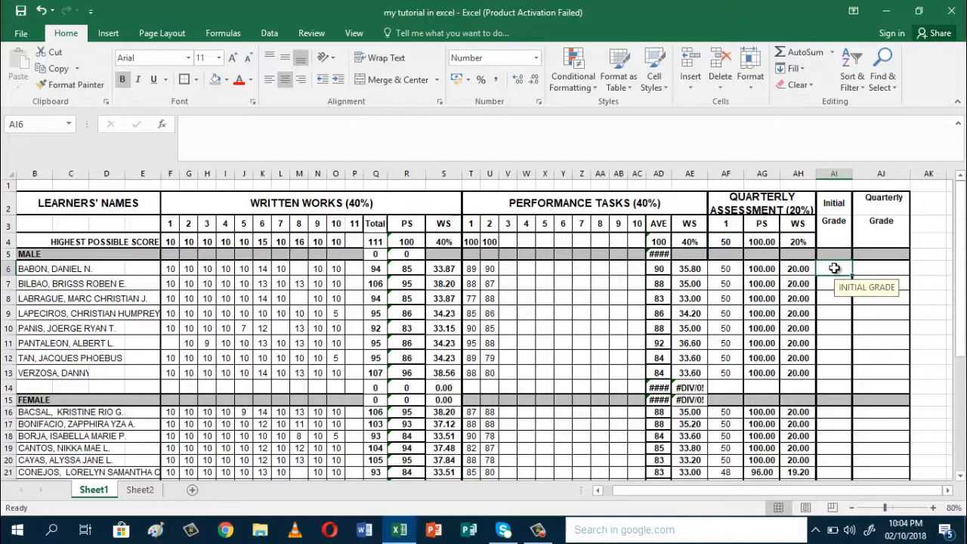
# Step: Enter the initial grade formula =S6+AE6+AH6 in AI6 for the first male learner
pyautogui.write('=')
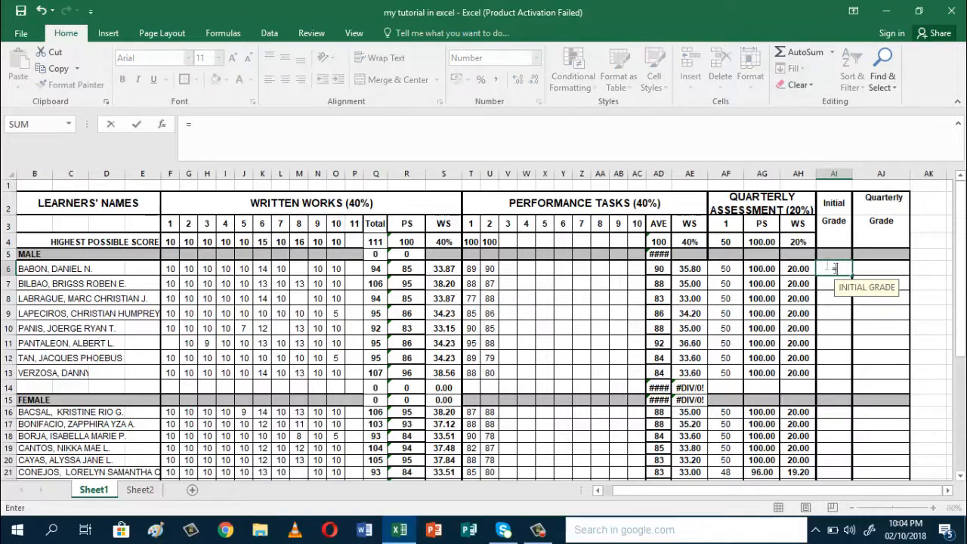
pyautogui.click(442, 271)
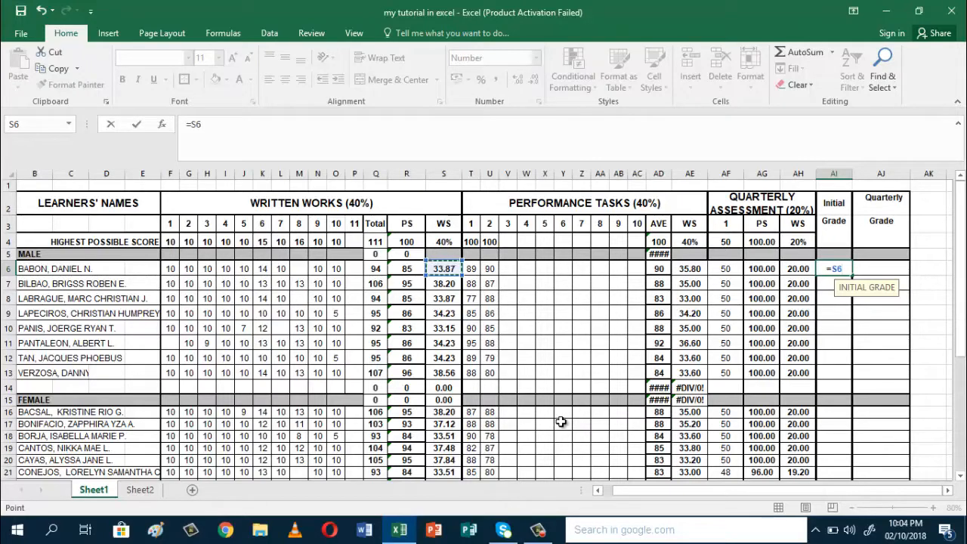
pyautogui.write('+')
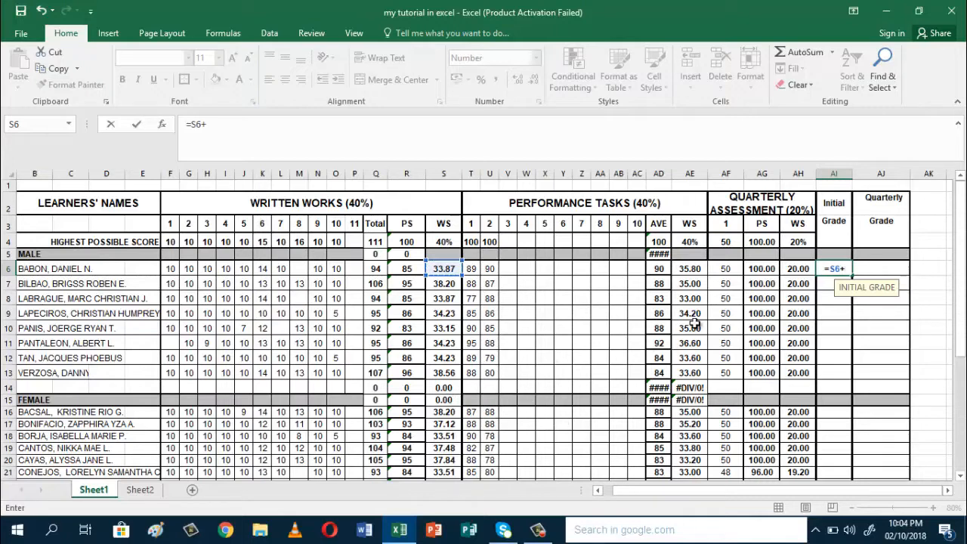
pyautogui.click(692, 270)
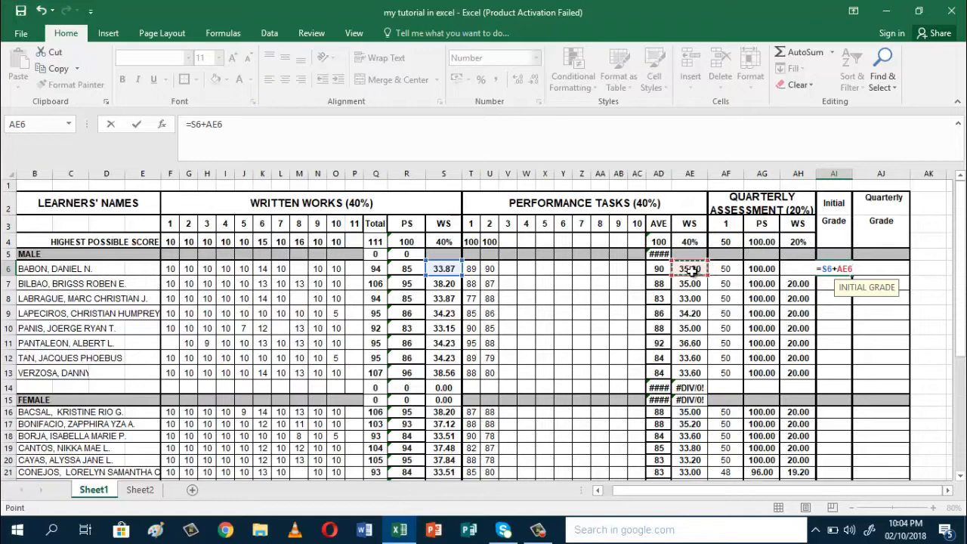
pyautogui.write('+')
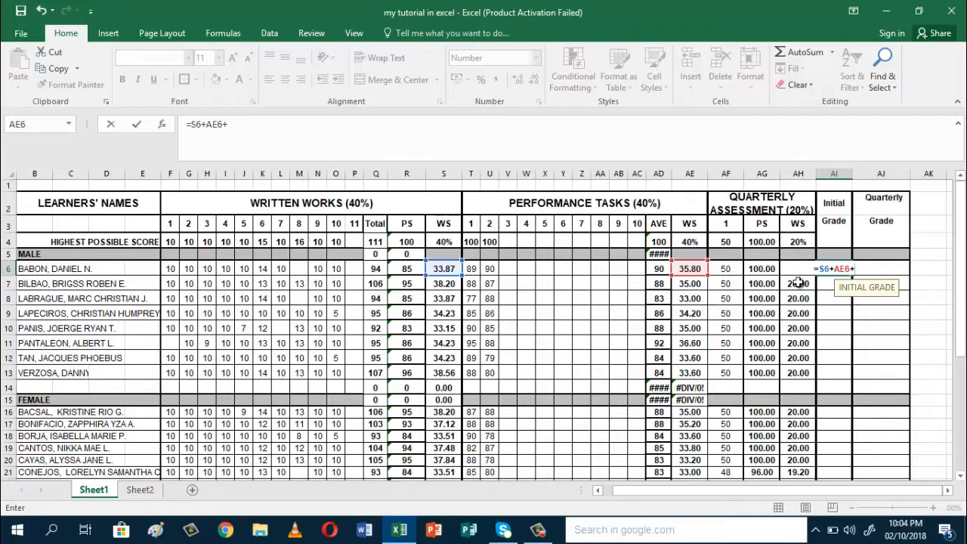
pyautogui.write('AH')
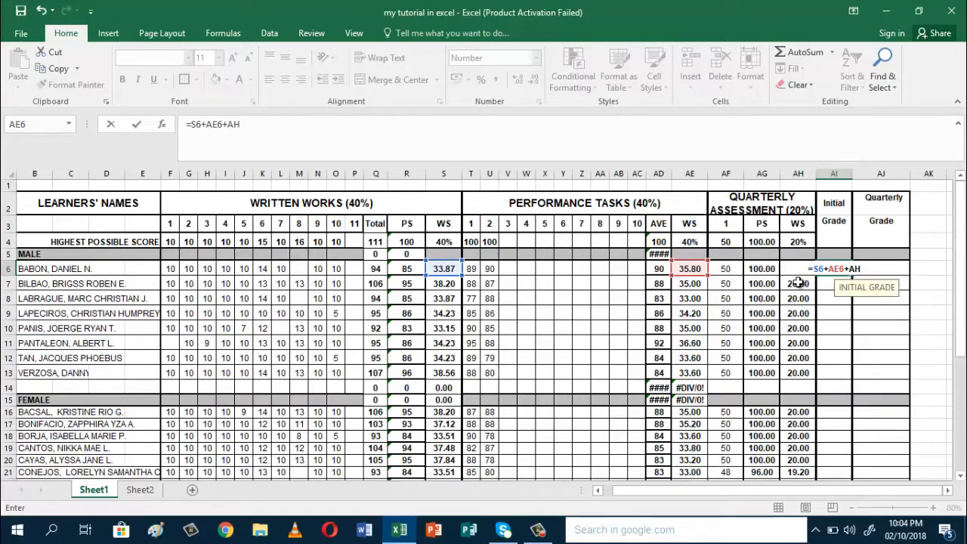
pyautogui.write('6')
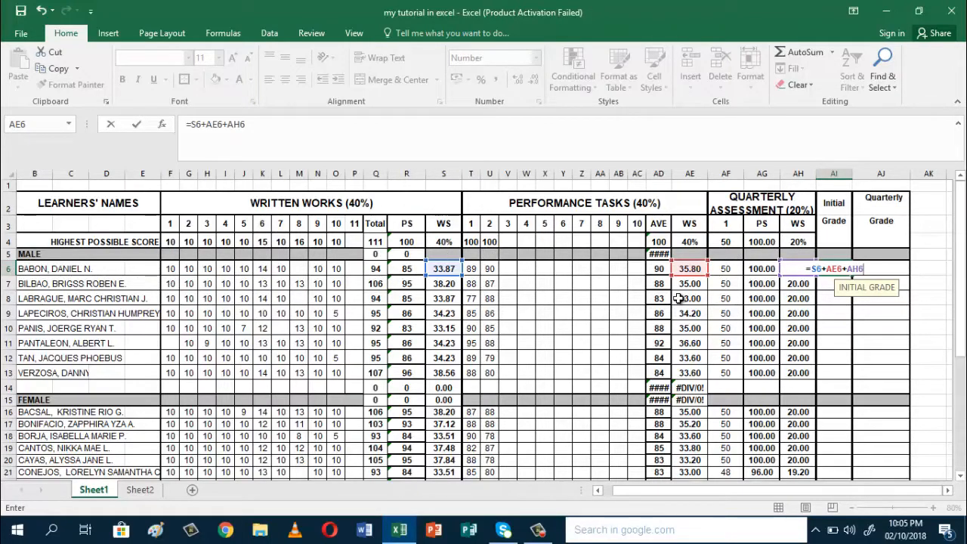
pyautogui.press('Return')
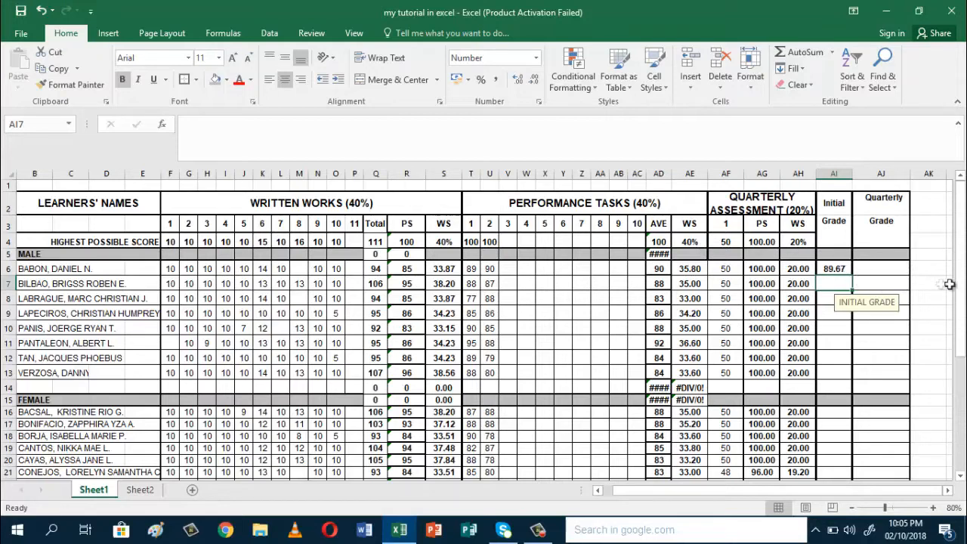
# Step: Enter the quarterly grade formula =S6+AE6+AH6 in AJ6 for the first male learner
pyautogui.click(879, 269)
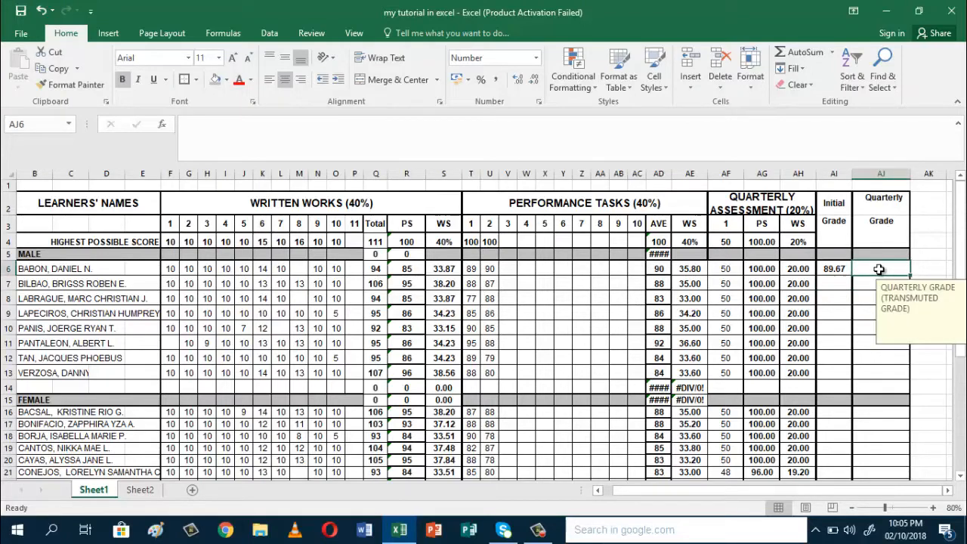
pyautogui.write('=')
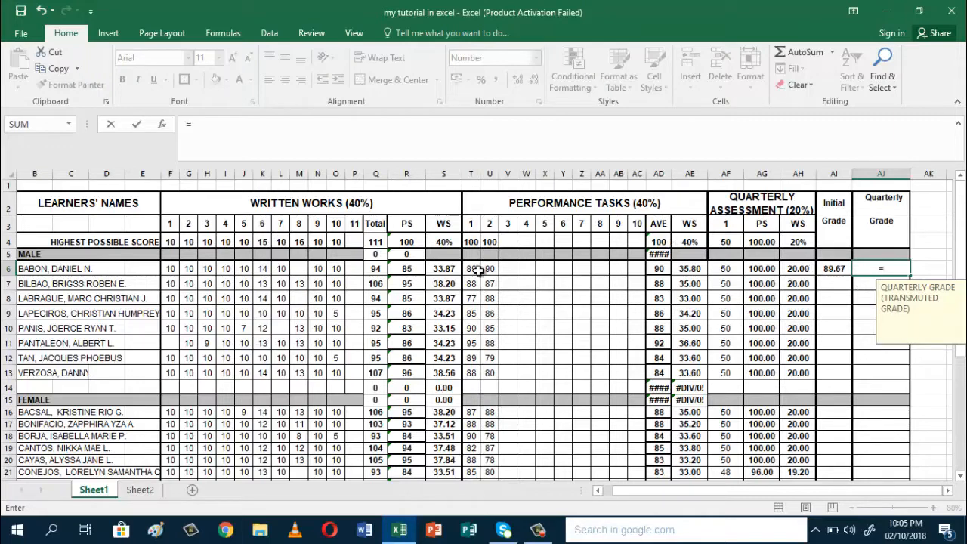
pyautogui.click(436, 271)
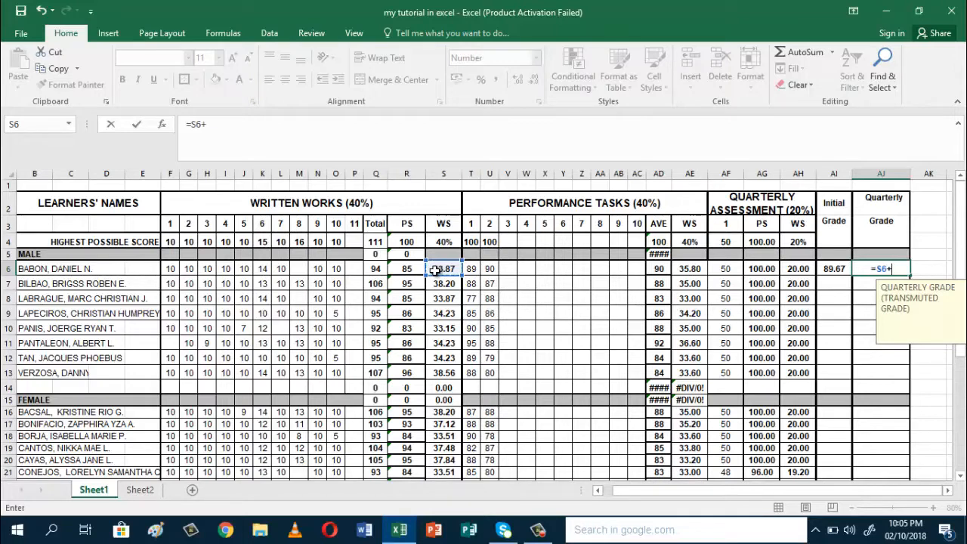
pyautogui.click(690, 270)
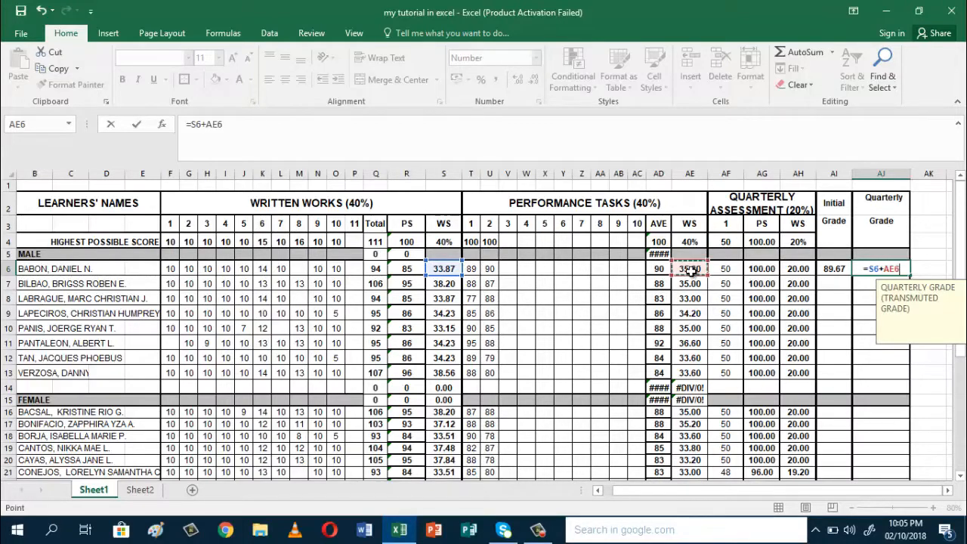
pyautogui.write('+')
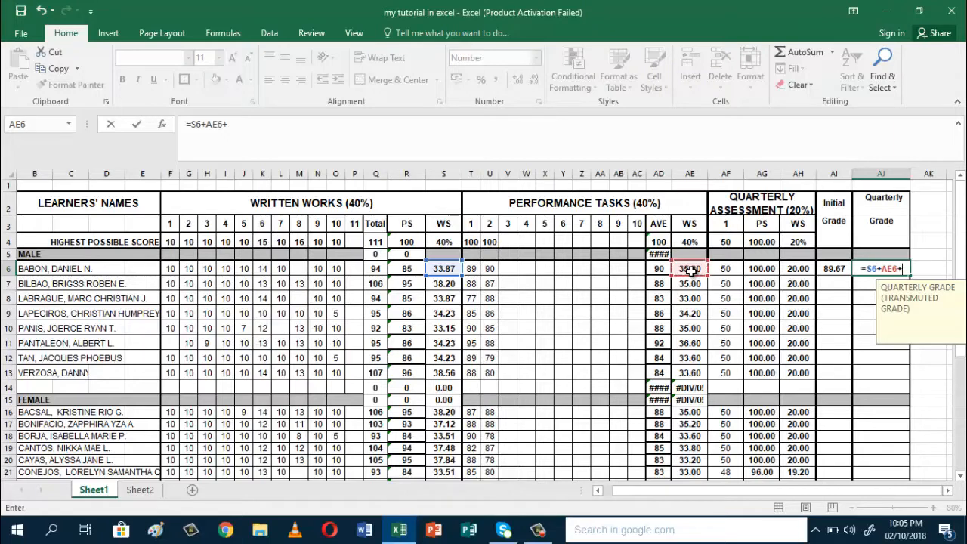
pyautogui.click(794, 274)
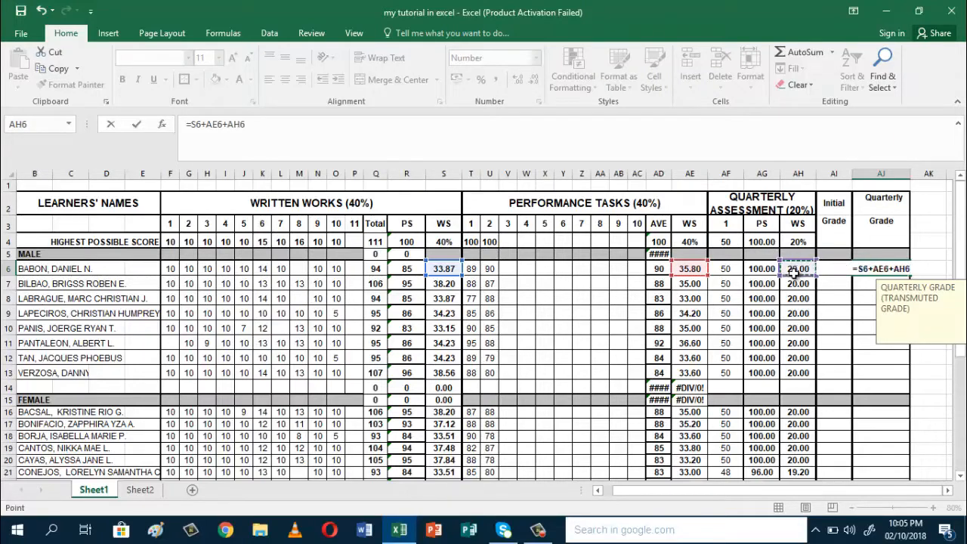
pyautogui.press('Return')
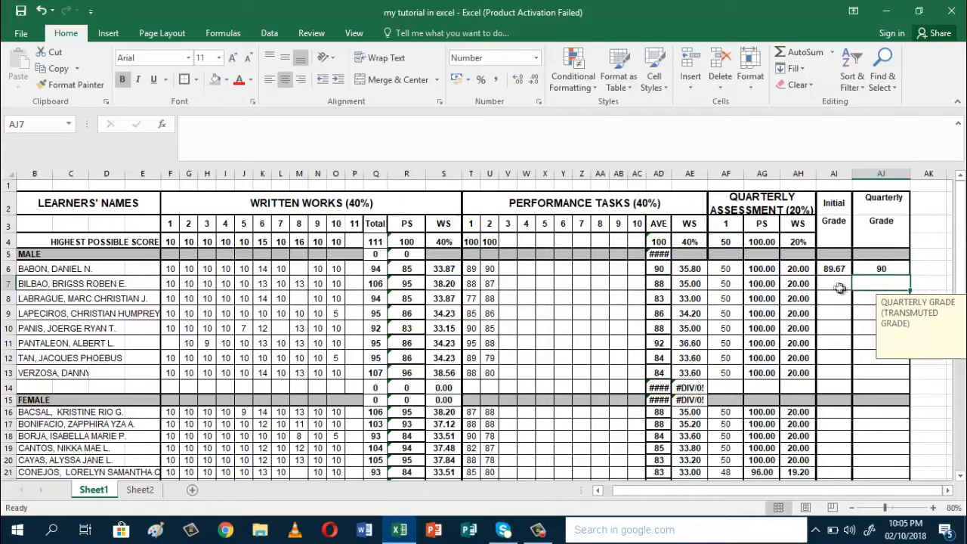
pyautogui.click(879, 269)
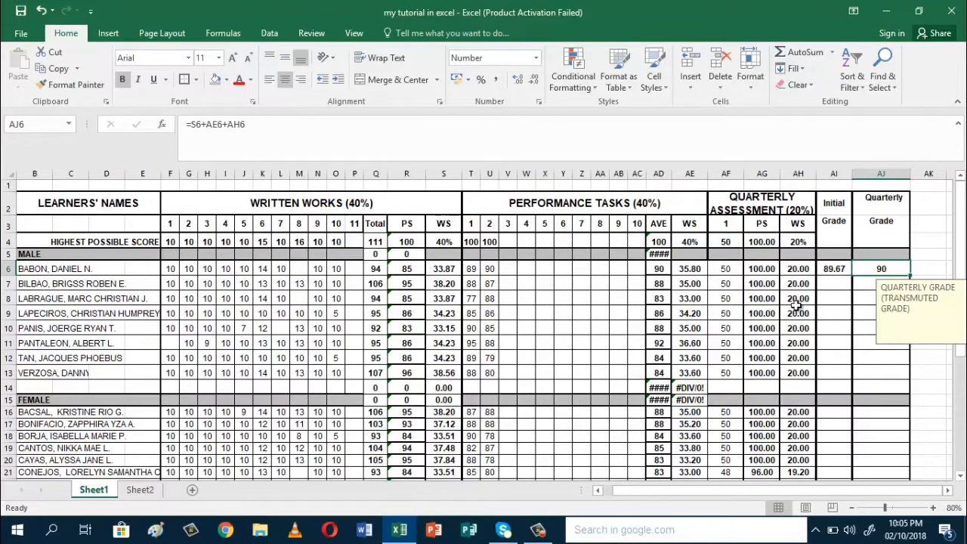
# Step: Fill the initial grade formula from AI6 down through AI40
pyautogui.click(832, 270)
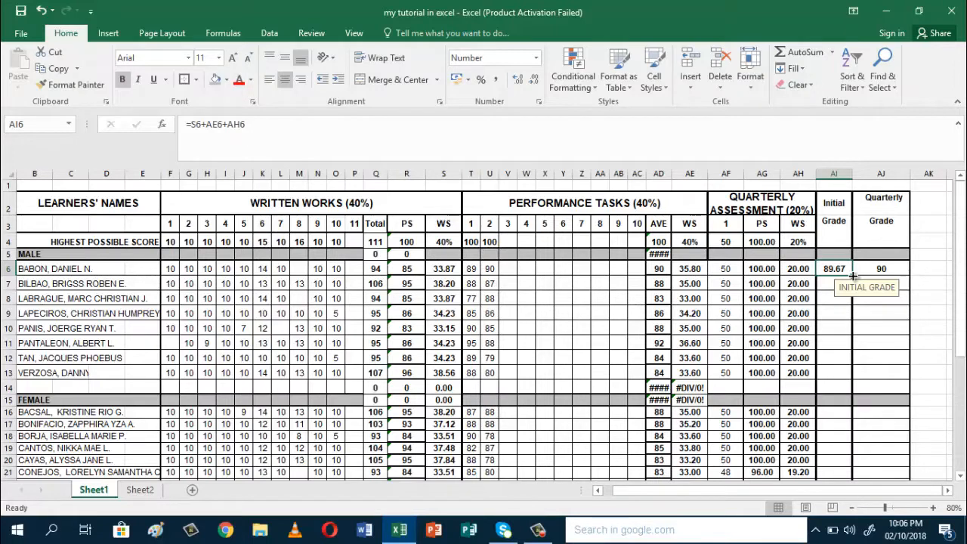
pyautogui.moveTo(853, 276); pyautogui.dragTo(827, 458)
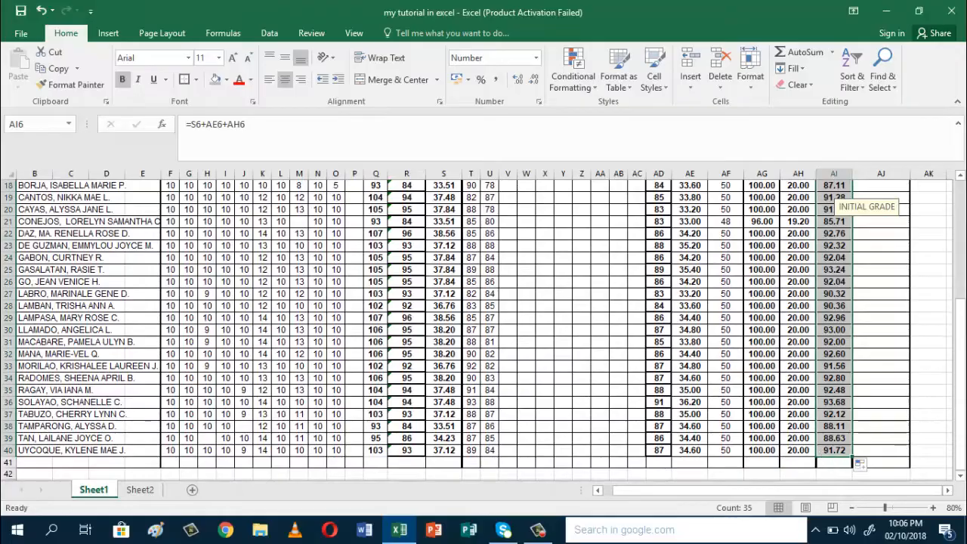
# Step: Fill the quarterly grade formula from AJ6 down through AJ40
pyautogui.moveTo(960, 378); pyautogui.dragTo(959, 212)
pyautogui.click(877, 257)
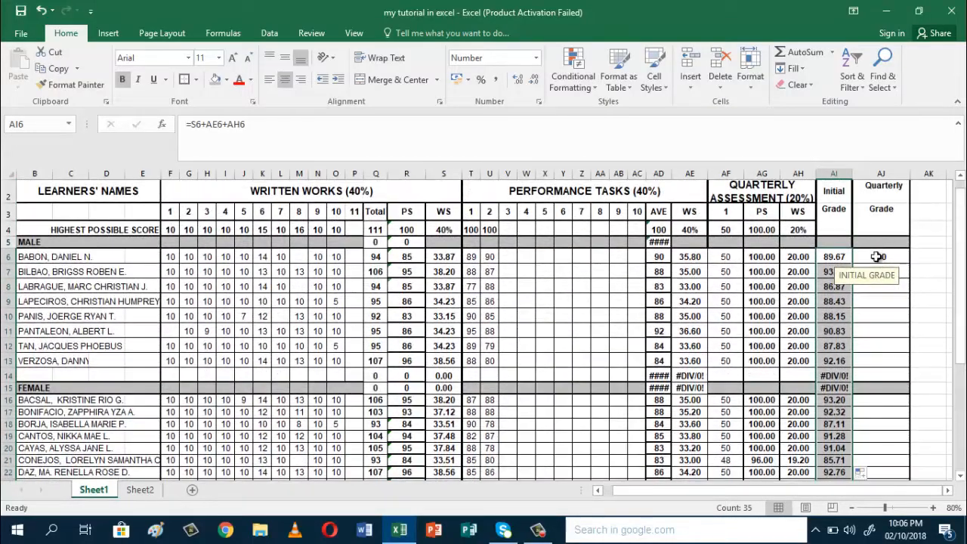
pyautogui.click(877, 257)
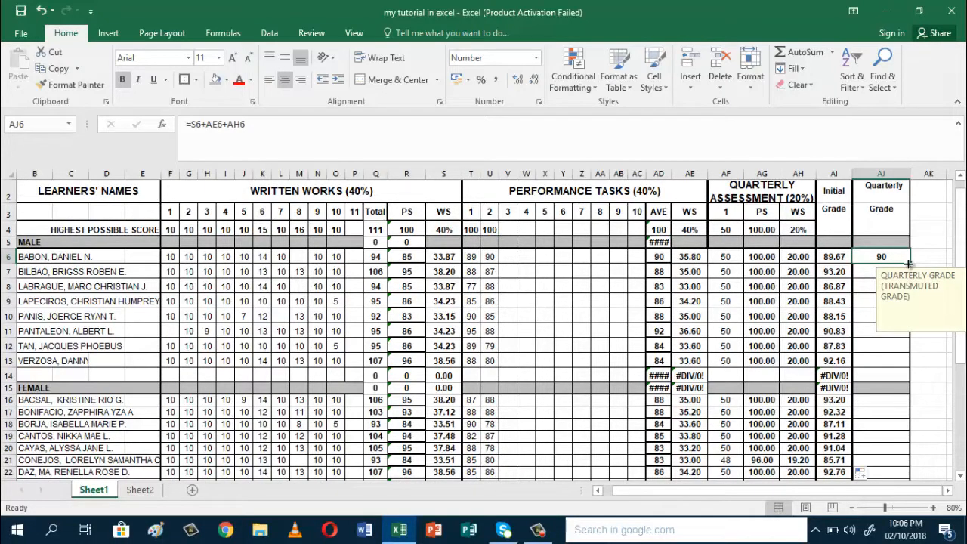
pyautogui.moveTo(909, 263); pyautogui.dragTo(880, 448)
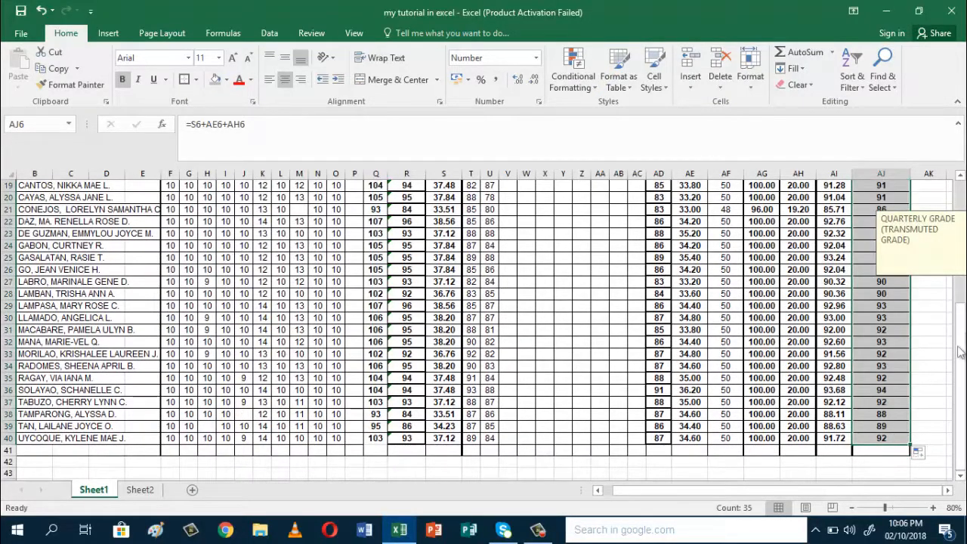
# Step: Clear the contents of Q14:AJ15, covering the blank row and the FEMALE heading row
pyautogui.moveTo(963, 366); pyautogui.dragTo(963, 246)
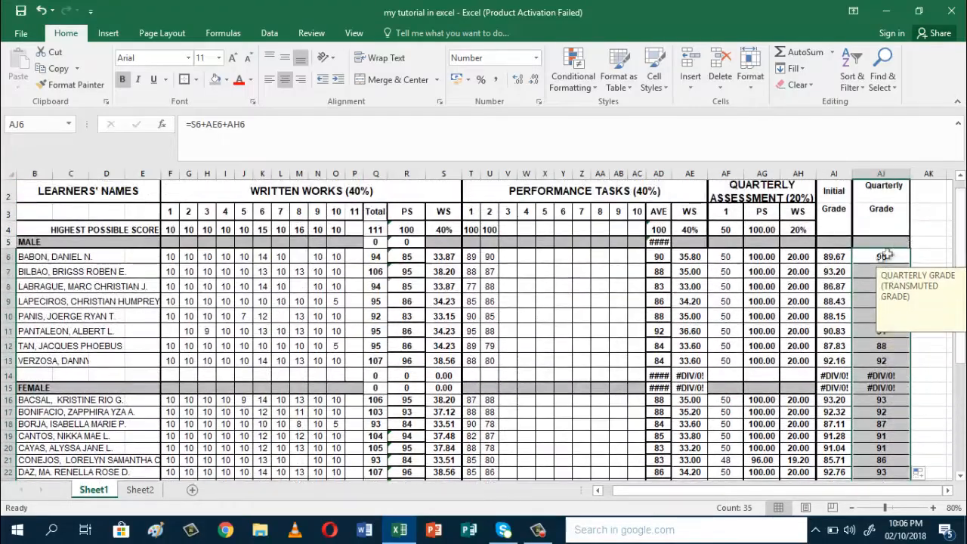
pyautogui.click(367, 378)
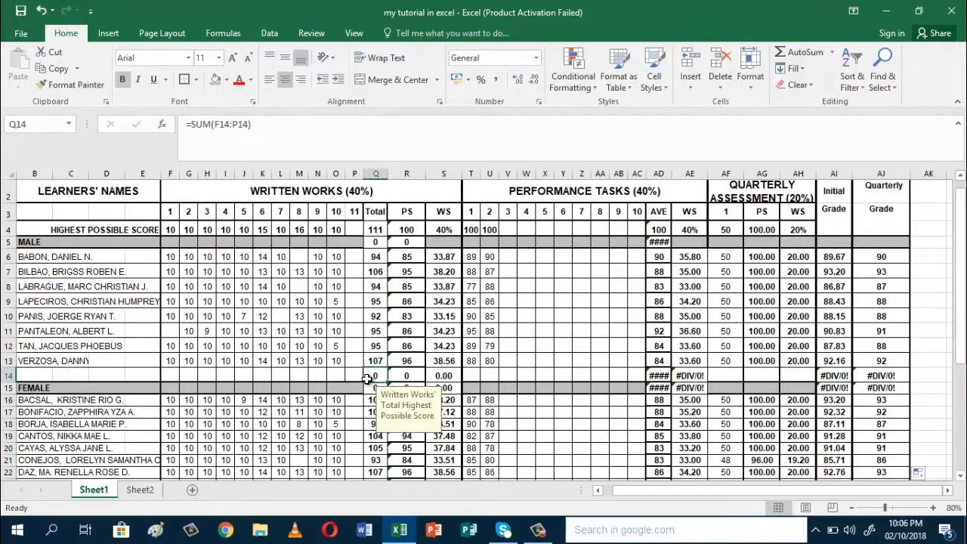
pyautogui.hotkey('shift', 'Right')
pyautogui.hotkey('shift', 'Right')
pyautogui.hotkey('shift', 'Right')
pyautogui.hotkey('shift', 'Right')
pyautogui.hotkey('shift', 'Right')
pyautogui.hotkey('shift', 'Right')
pyautogui.hotkey('shift', 'Right')
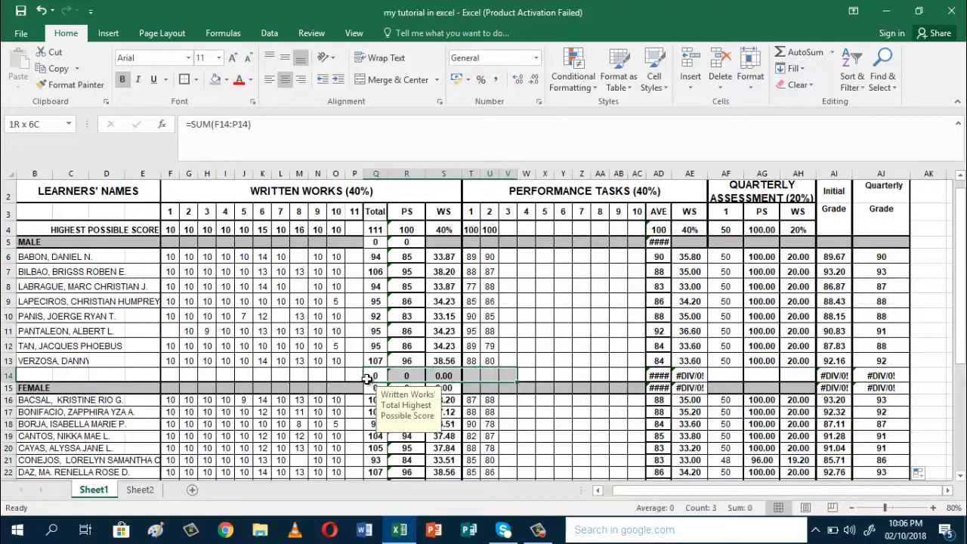
pyautogui.hotkey('shift', 'Right')
pyautogui.hotkey('shift', 'Right')
pyautogui.hotkey('shift', 'Right')
pyautogui.hotkey('shift', 'Right')
pyautogui.hotkey('shift', 'Right')
pyautogui.hotkey('shift', 'Right')
pyautogui.hotkey('shift', 'Right')
pyautogui.hotkey('shift', 'Right')
pyautogui.hotkey('shift', 'Right')
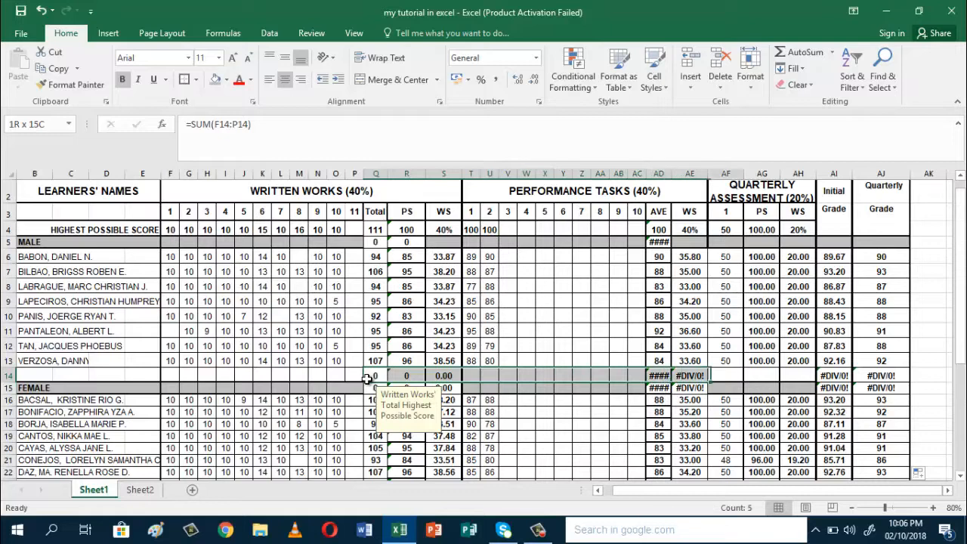
pyautogui.hotkey('shift', 'Right')
pyautogui.hotkey('shift', 'Right')
pyautogui.hotkey('shift', 'Right')
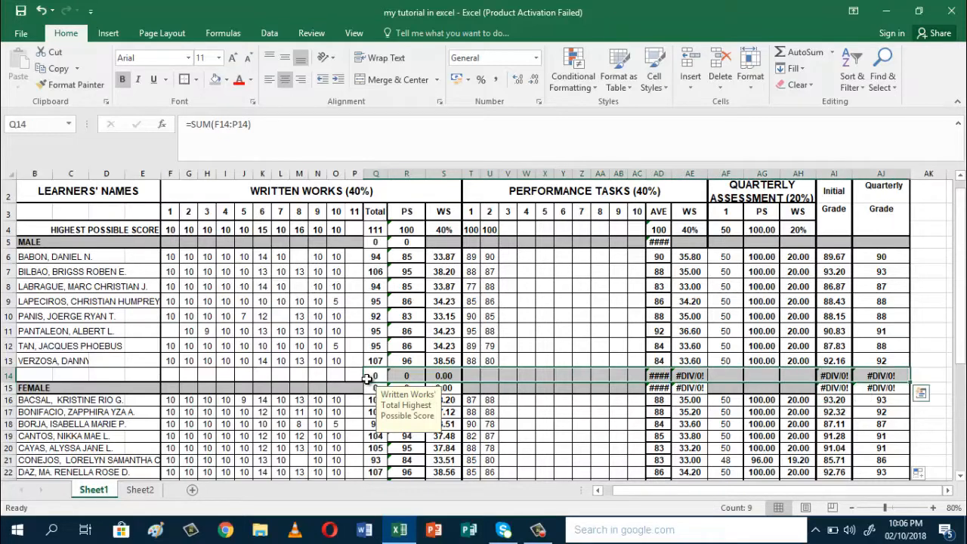
pyautogui.hotkey('shift', 'Down')
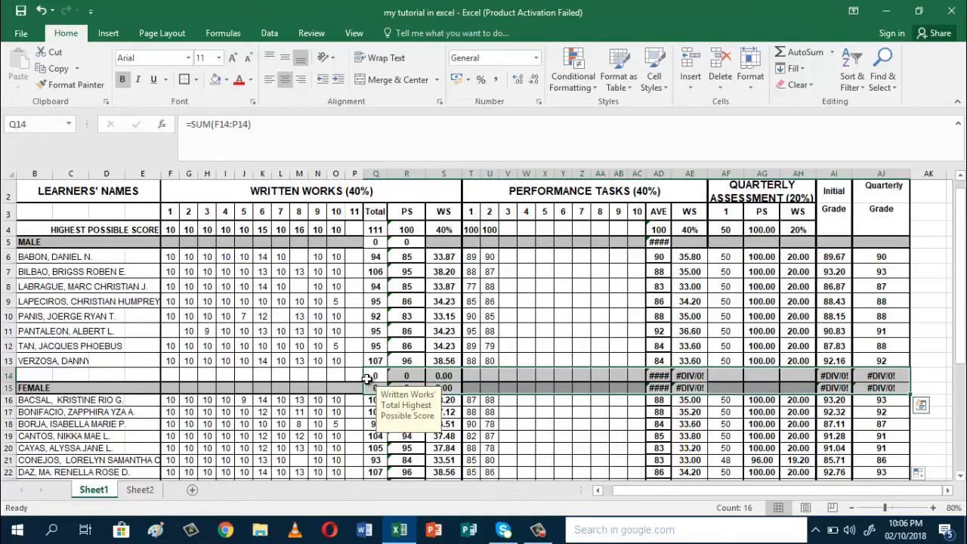
pyautogui.press('Delete')
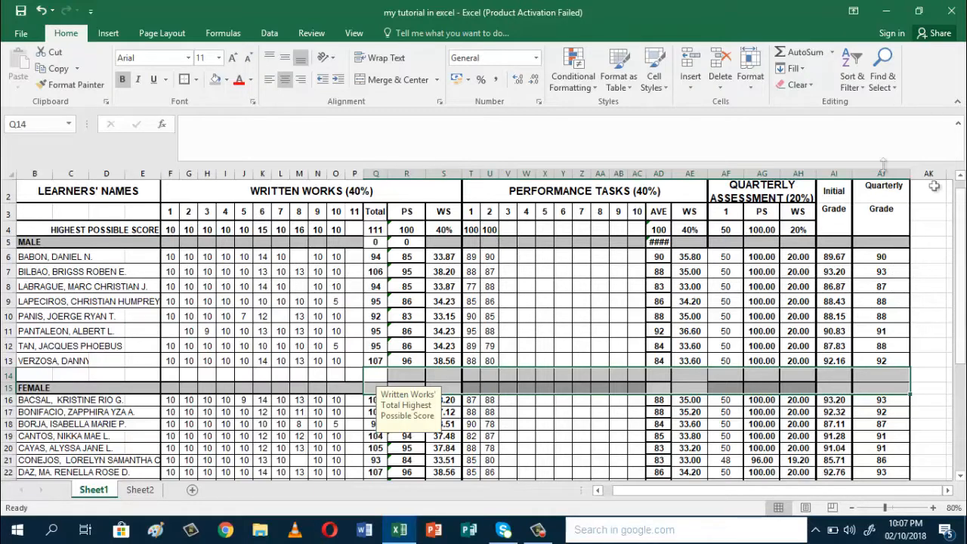
pyautogui.click(585, 412)
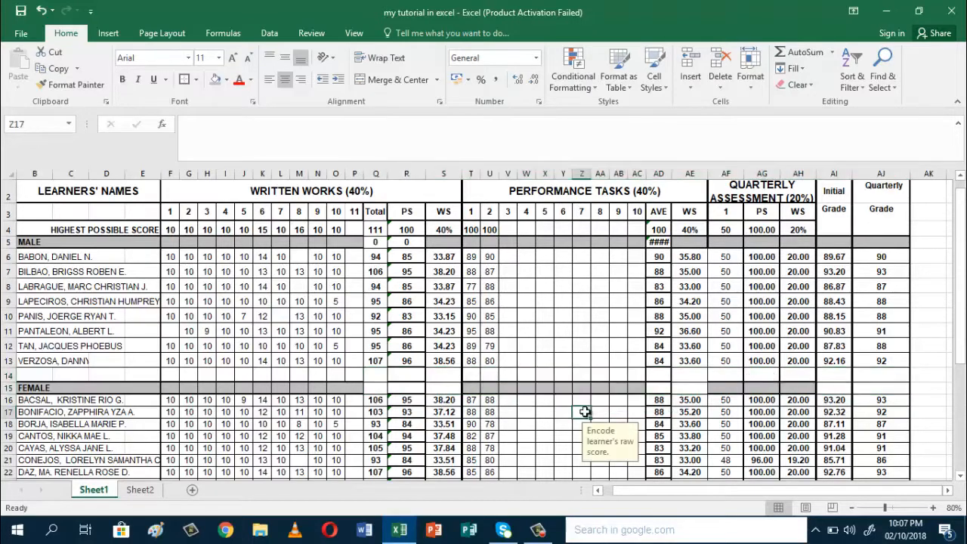